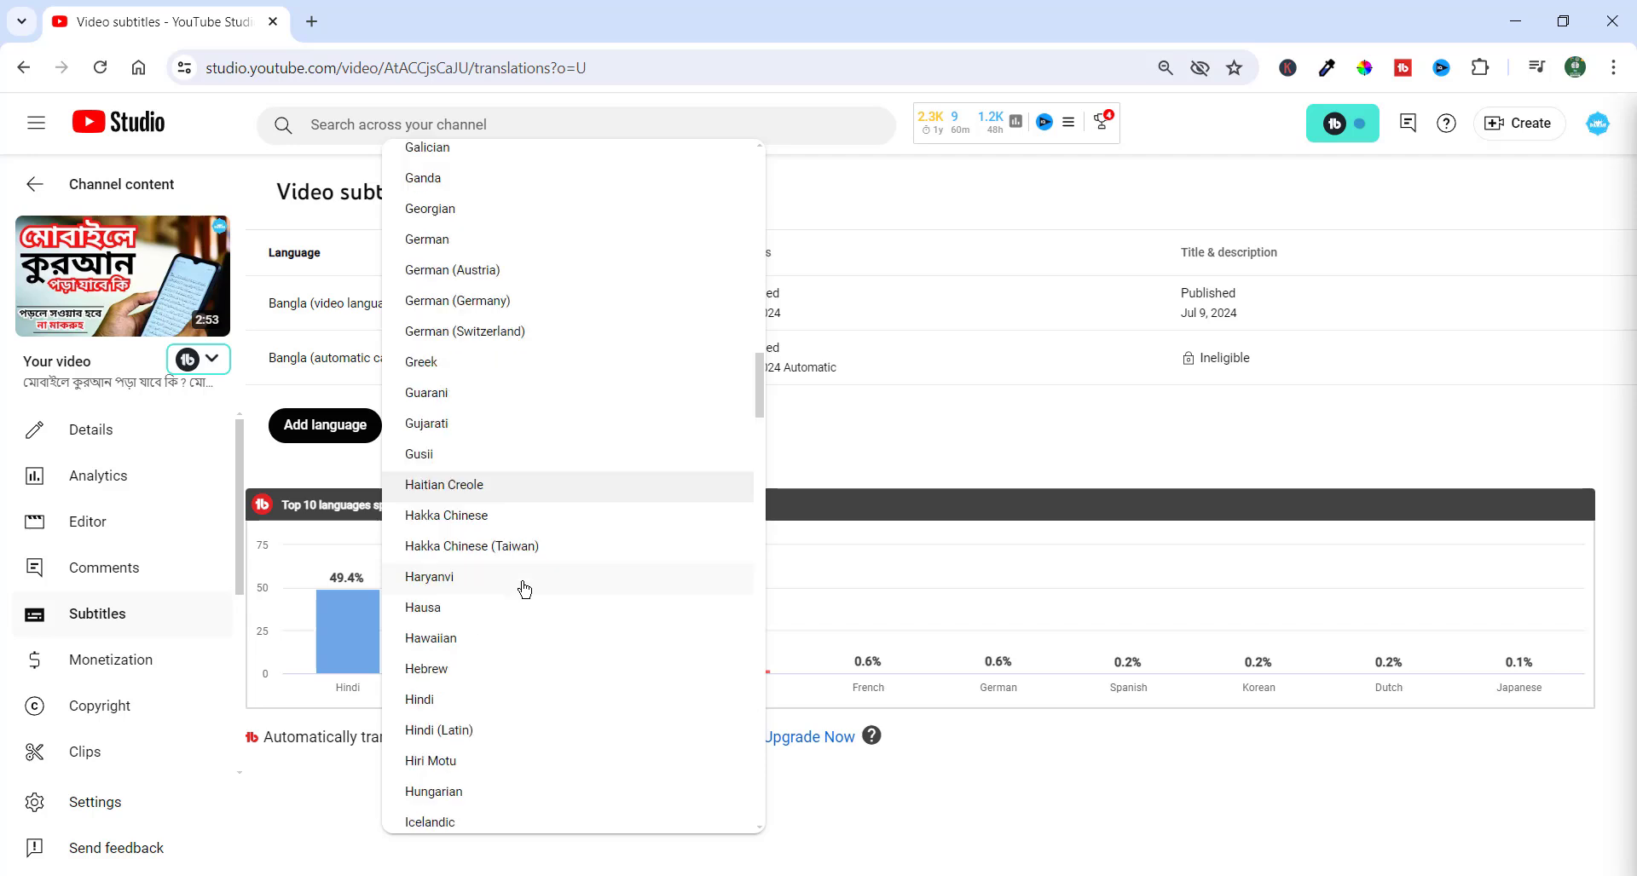
# Step: Add Hindi as a subtitle language, fill its captions with Auto-translate, and publish them
pyautogui.click(406, 700)
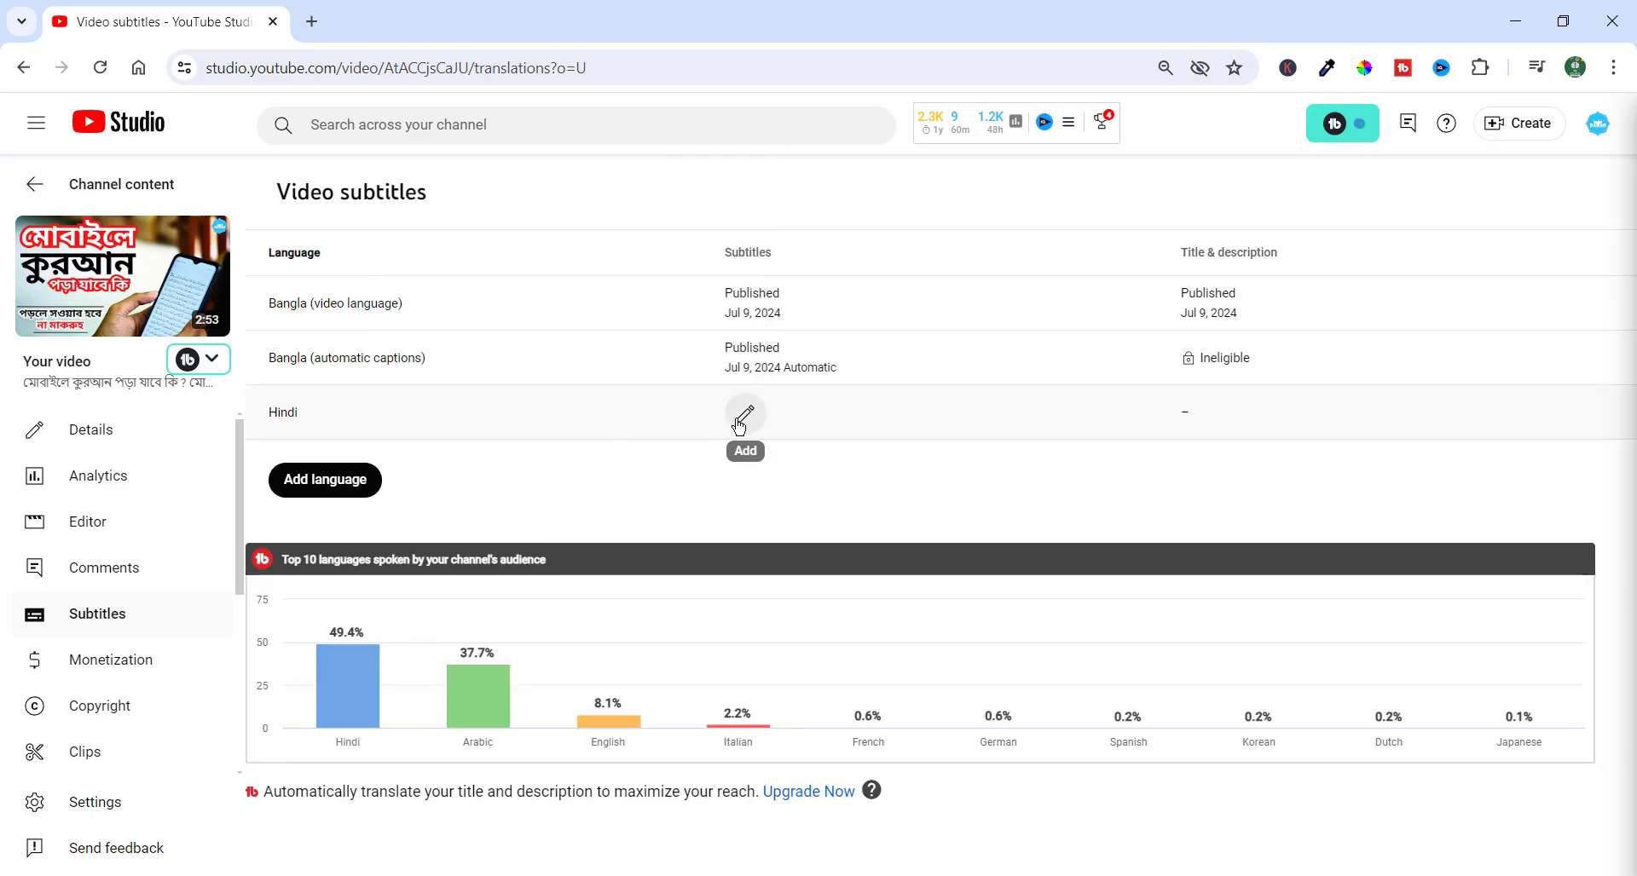
pyautogui.click(740, 421)
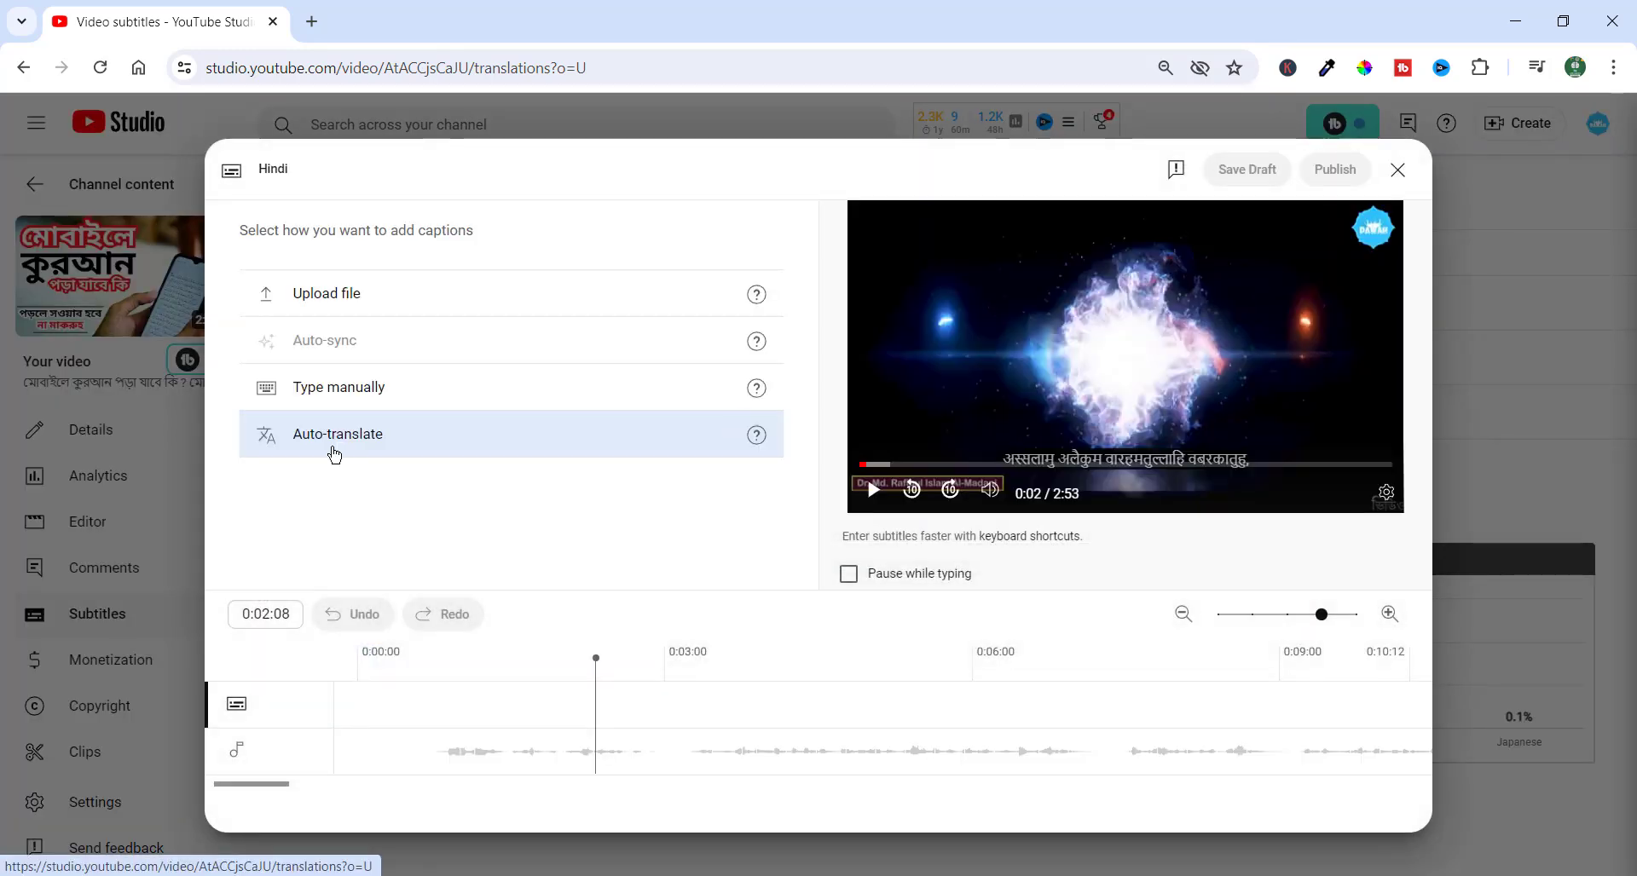
pyautogui.click(357, 453)
pyautogui.click(1335, 170)
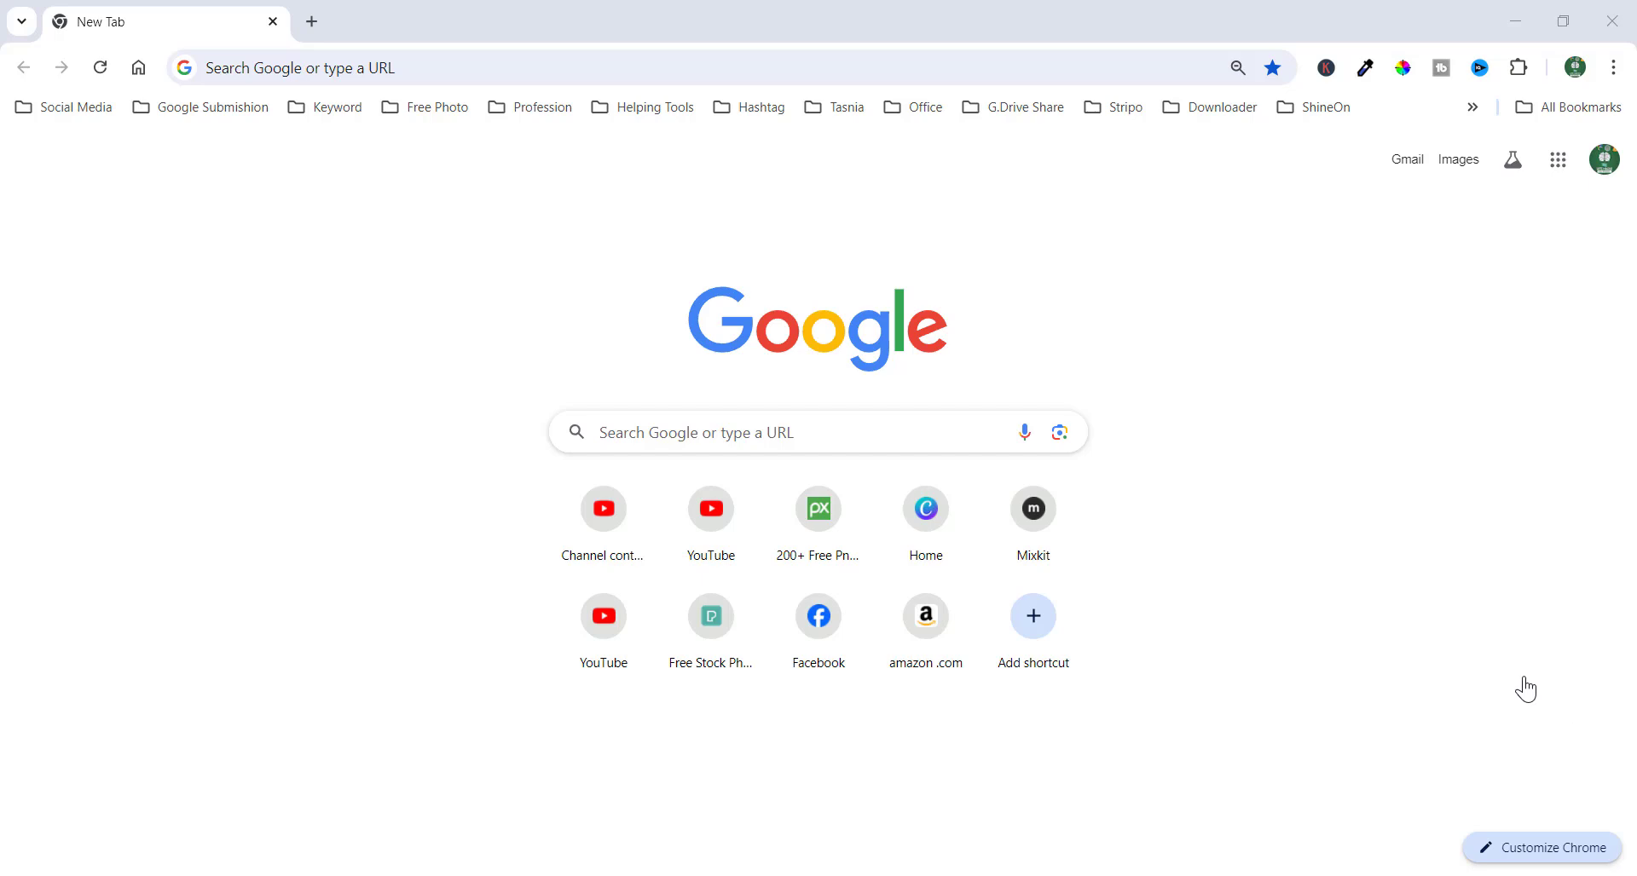
# Step: Open the channel content in YouTube Studio and bring up the details of the unlisted 2:53 video
pyautogui.click(581, 534)
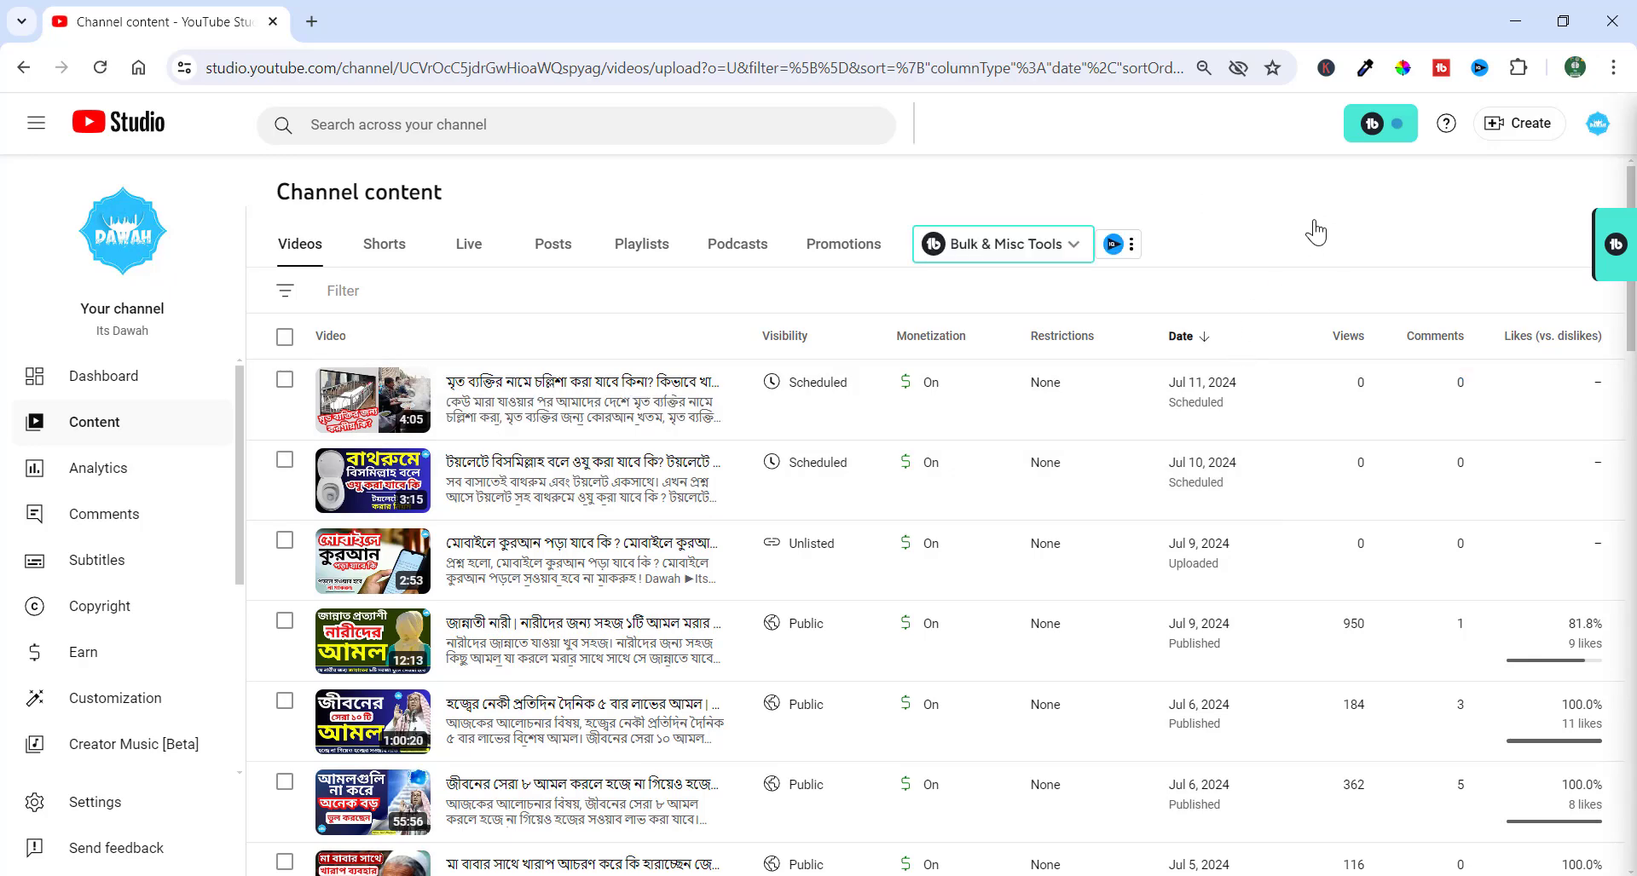
pyautogui.moveTo(461, 417)
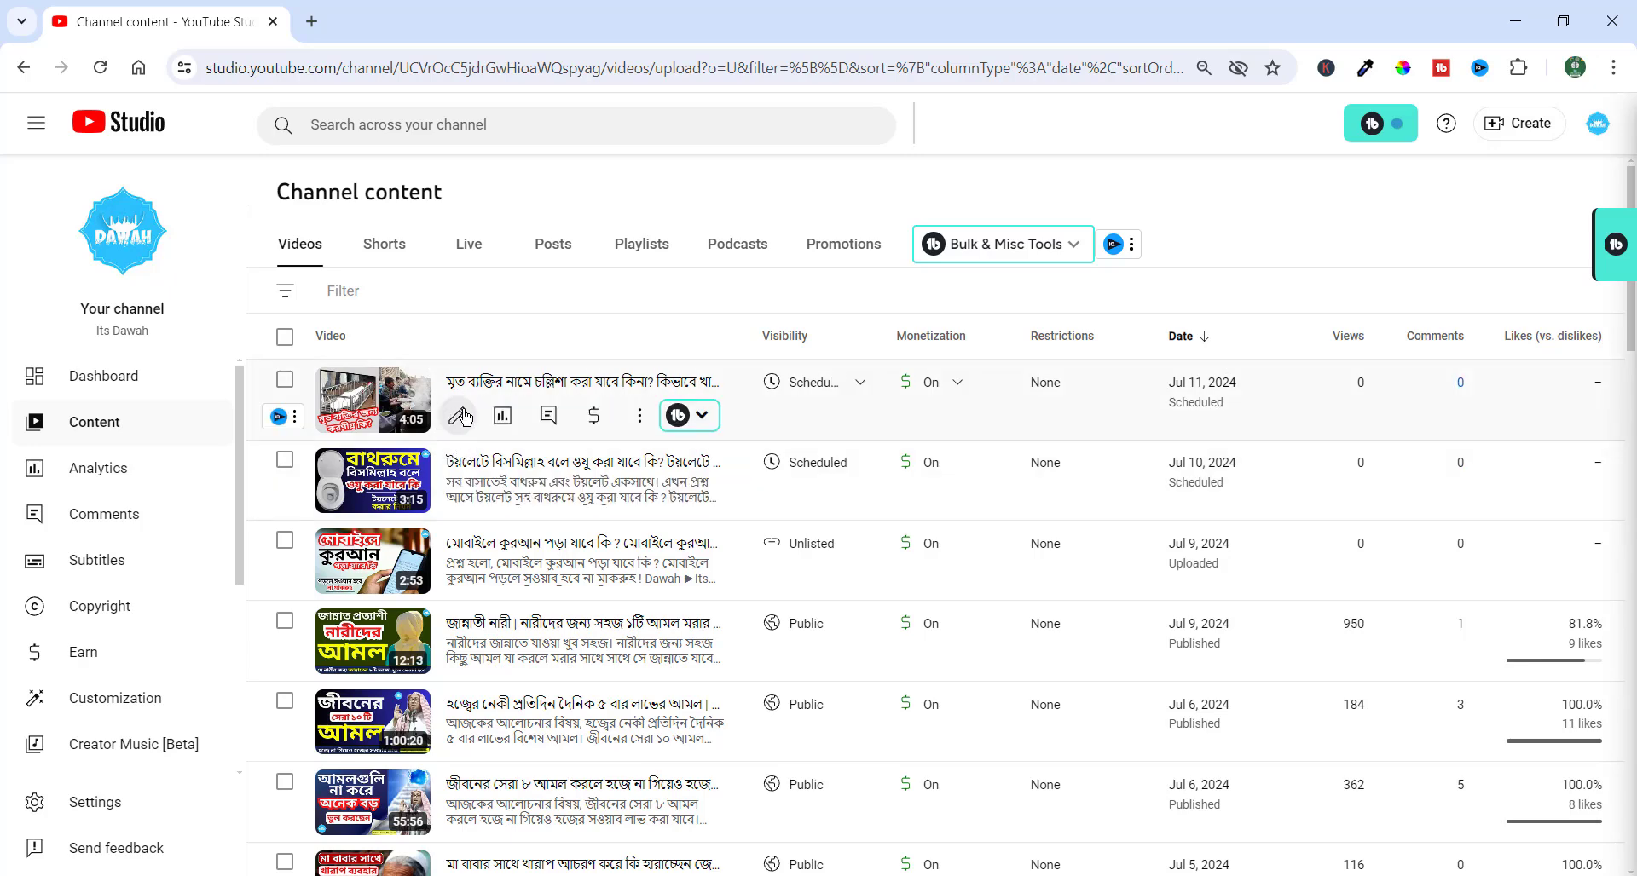
pyautogui.moveTo(720, 545)
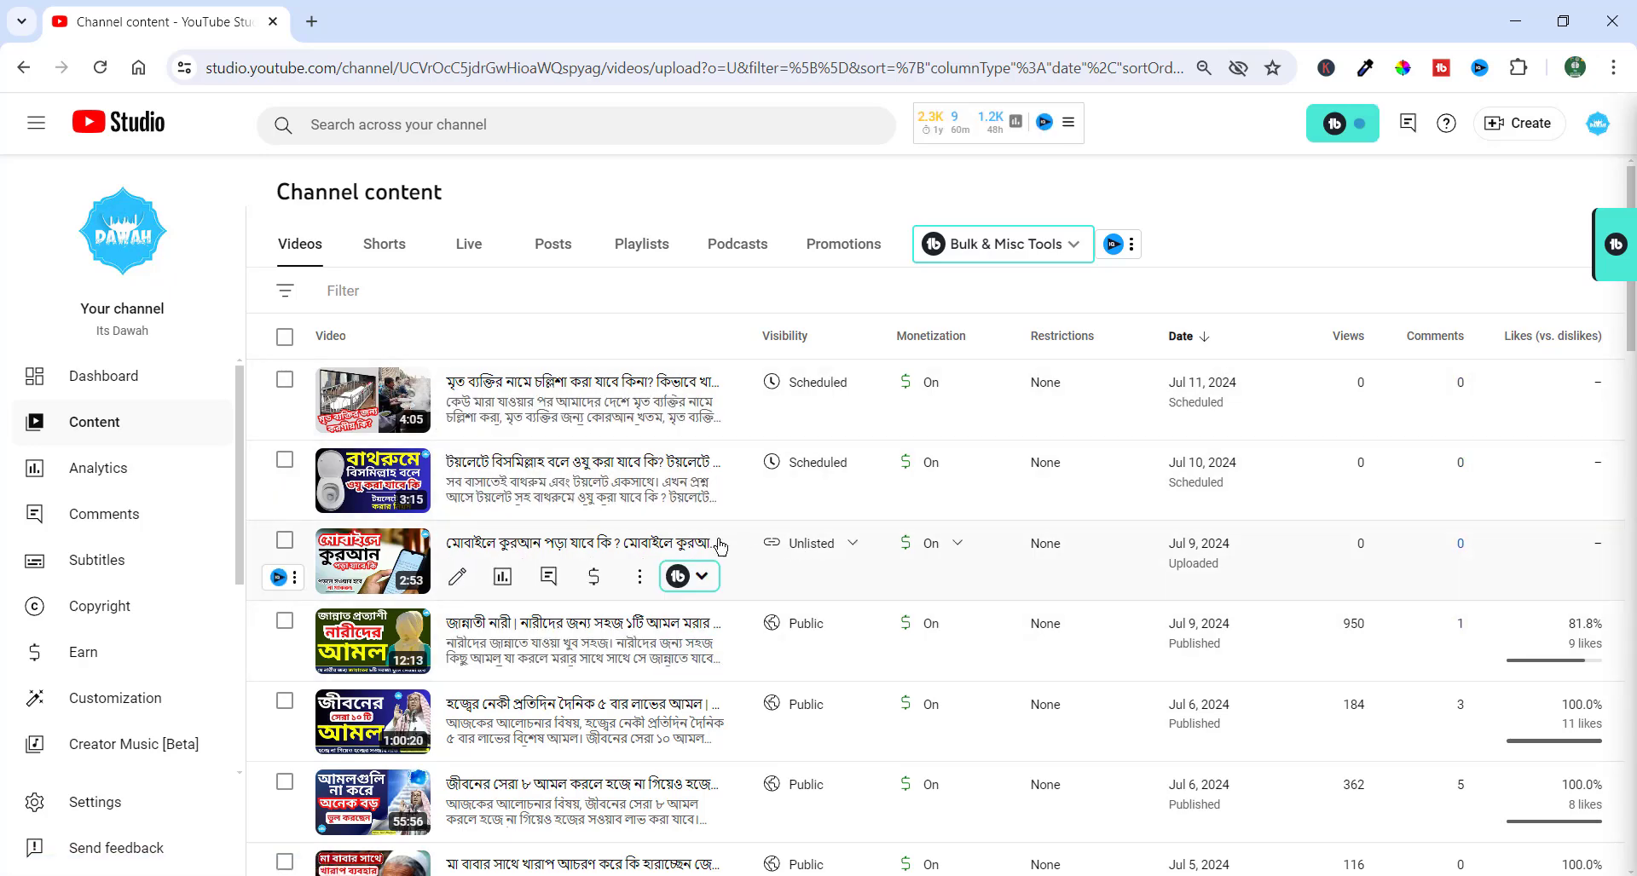
pyautogui.click(456, 584)
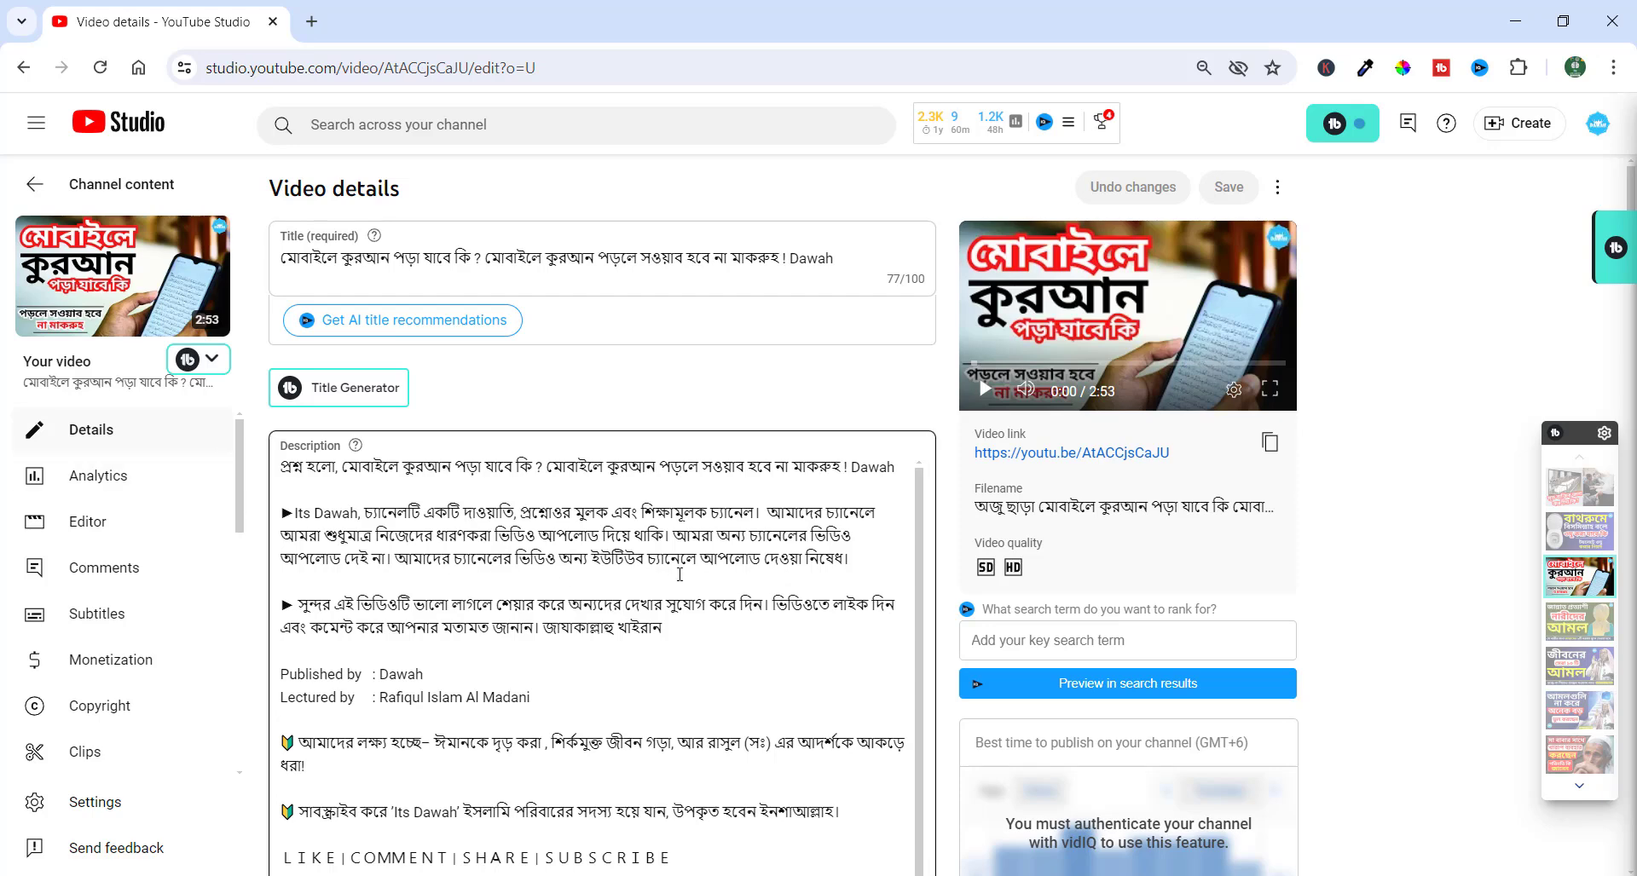
# Step: Examine where the video details page gives access to Subtitles, framing each entry with a temporary screenshot selection
pyautogui.scroll(-3, 674, 570)
pyautogui.scroll(-4, 1109, 601)
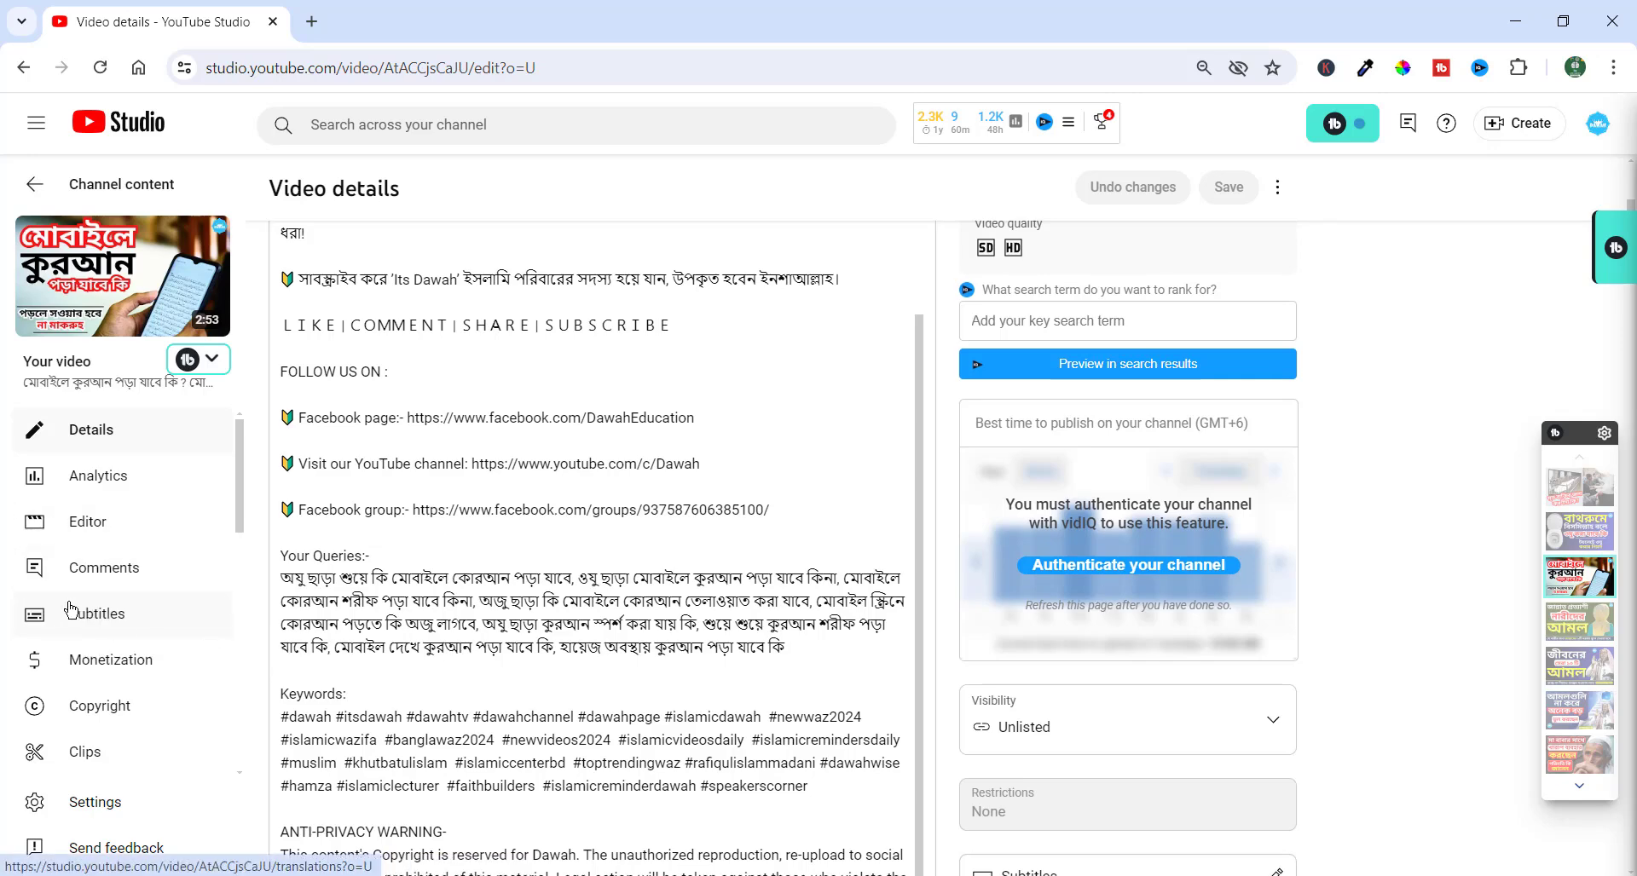
pyautogui.moveTo(83, 645); pyautogui.dragTo(175, 667)
pyautogui.press('Print')
pyautogui.moveTo(16, 588); pyautogui.dragTo(169, 647)
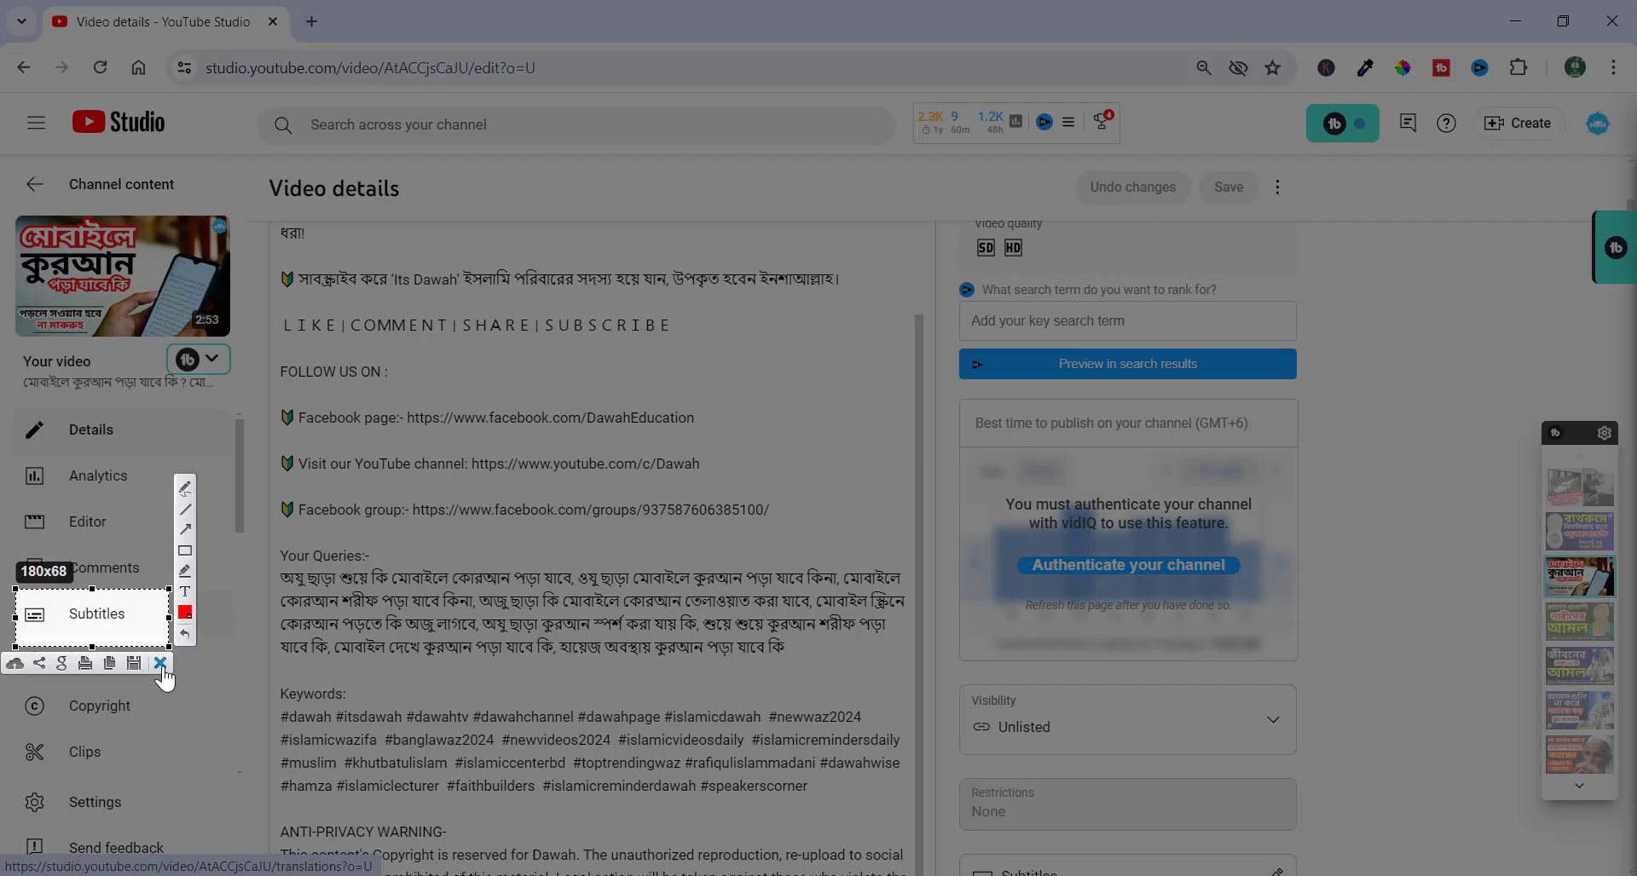
pyautogui.click(161, 664)
pyautogui.scroll(-6, 1345, 781)
pyautogui.scroll(3, 1338, 781)
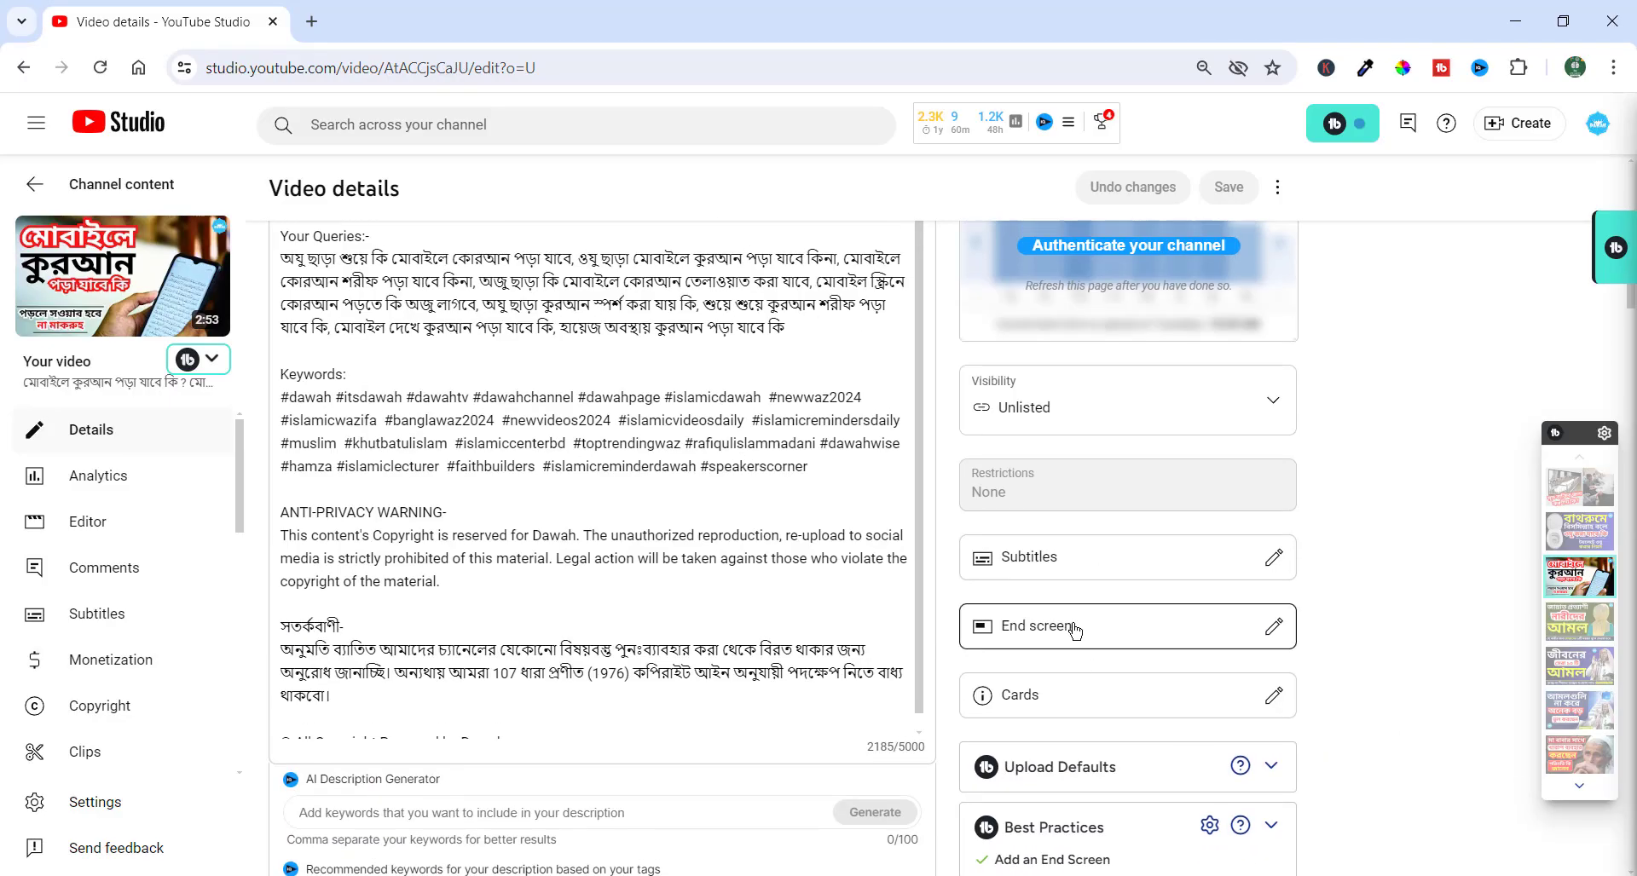
pyautogui.press('Print')
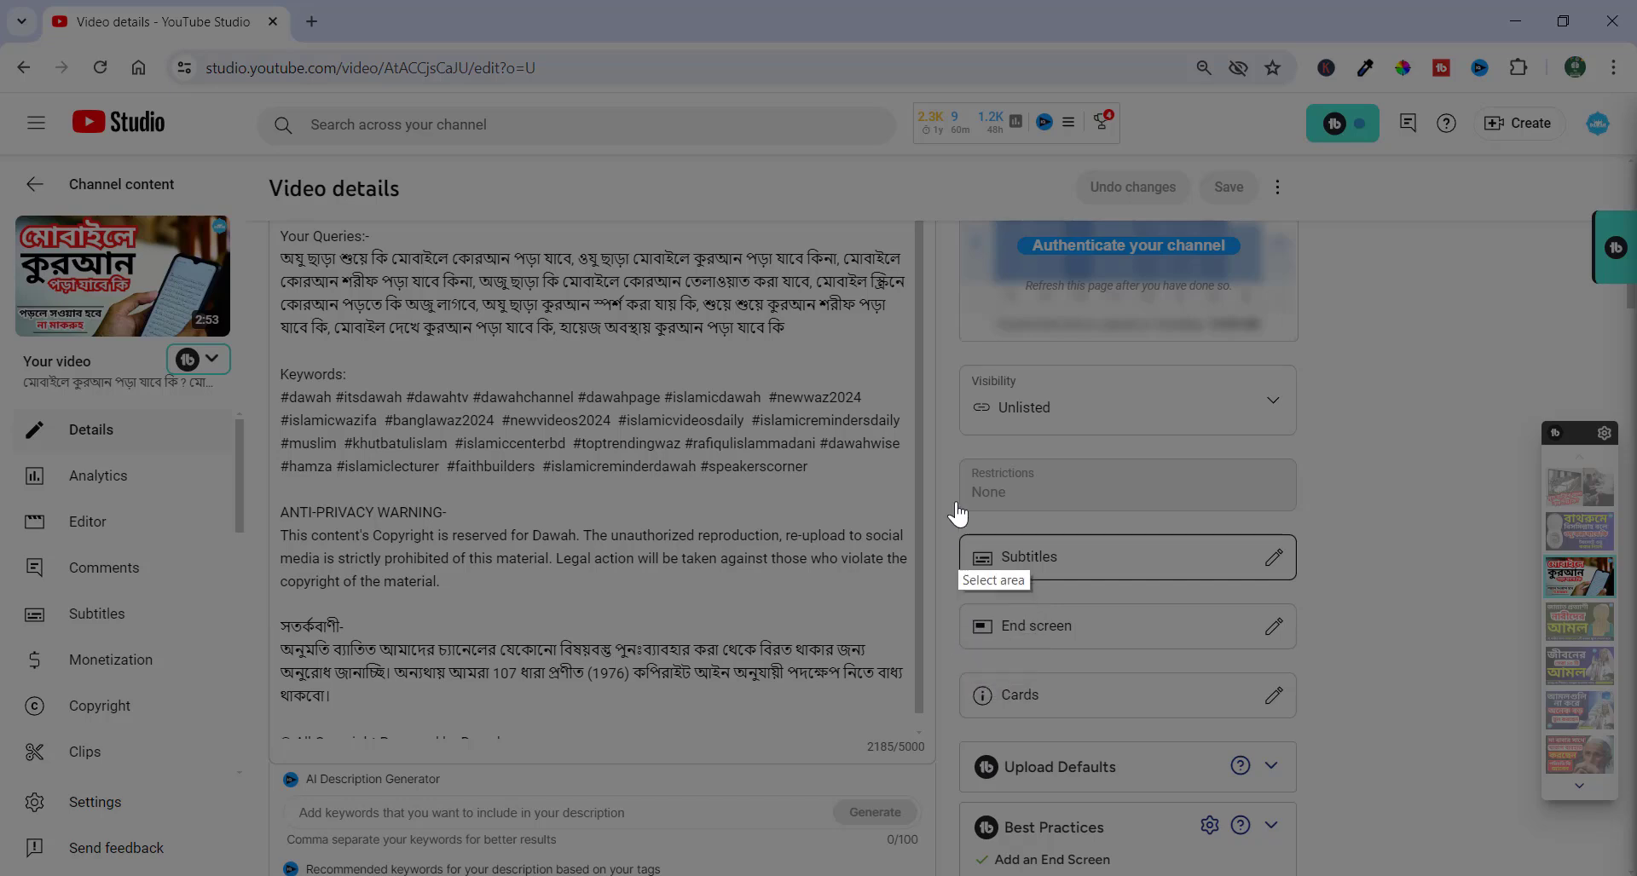
pyautogui.moveTo(954, 508); pyautogui.dragTo(1329, 606)
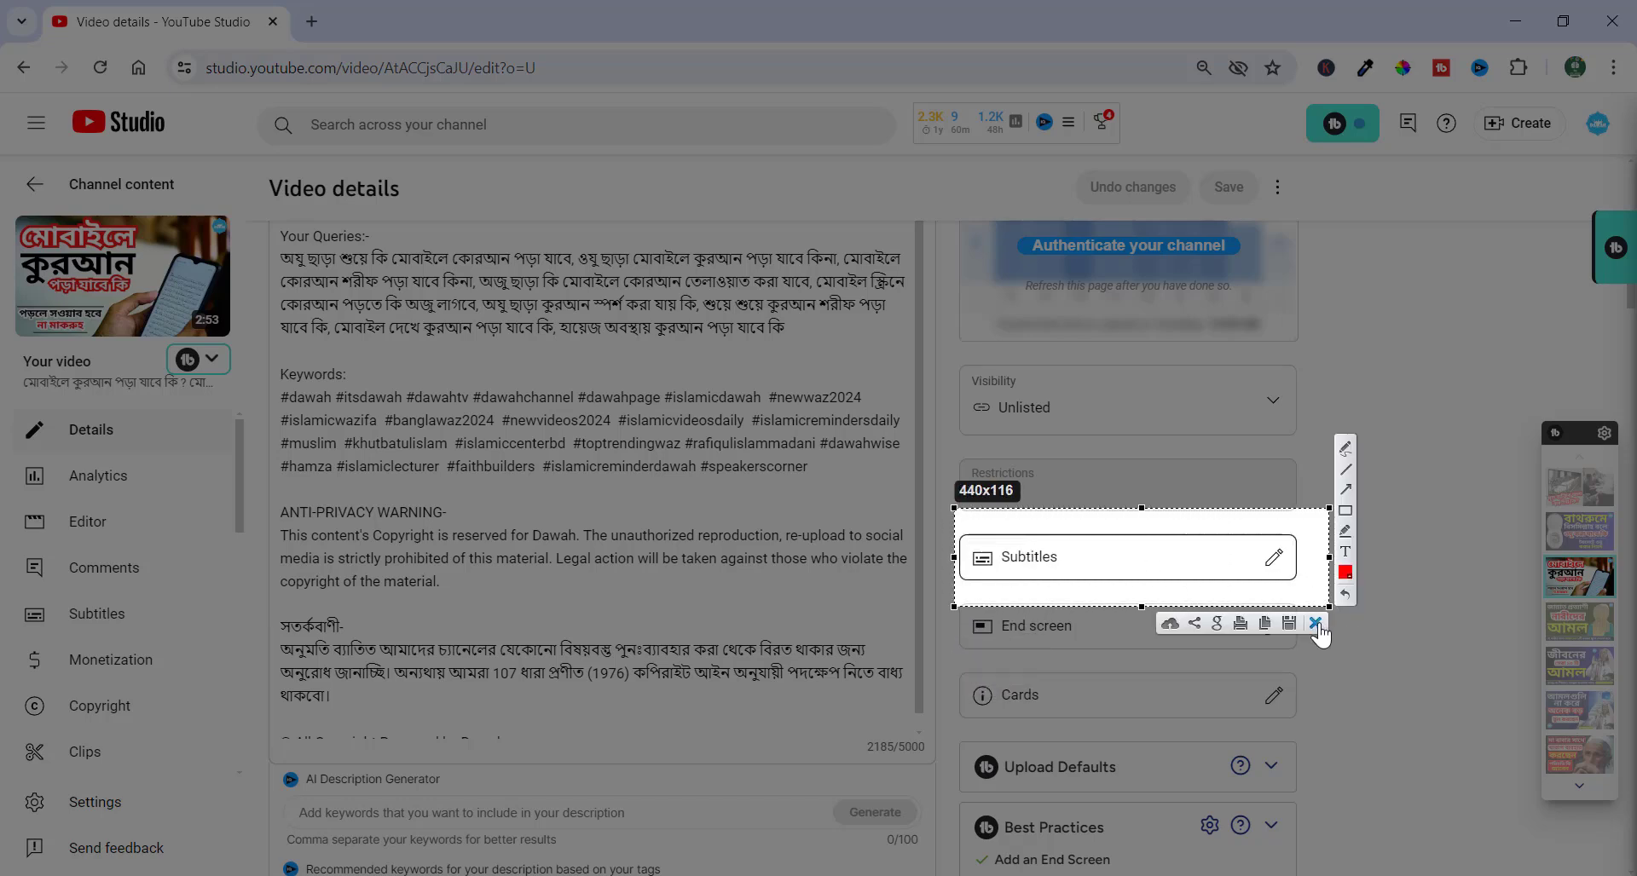
pyautogui.click(1316, 624)
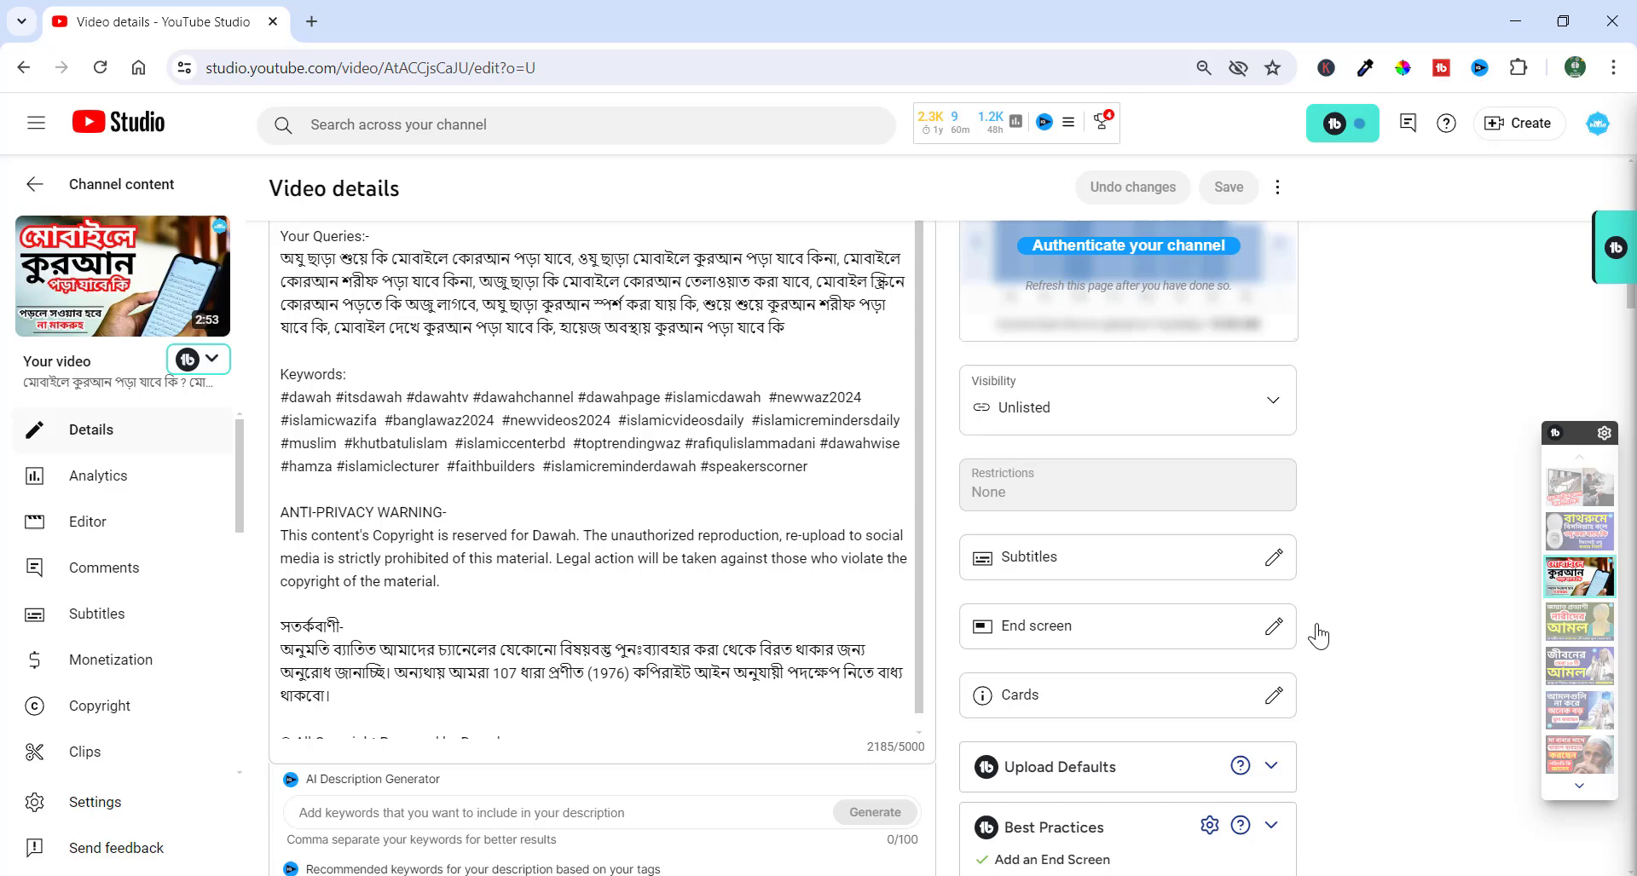
# Step: Open the Bangla subtitles from the video details, preview them against the playing video, and publish them
pyautogui.click(1270, 570)
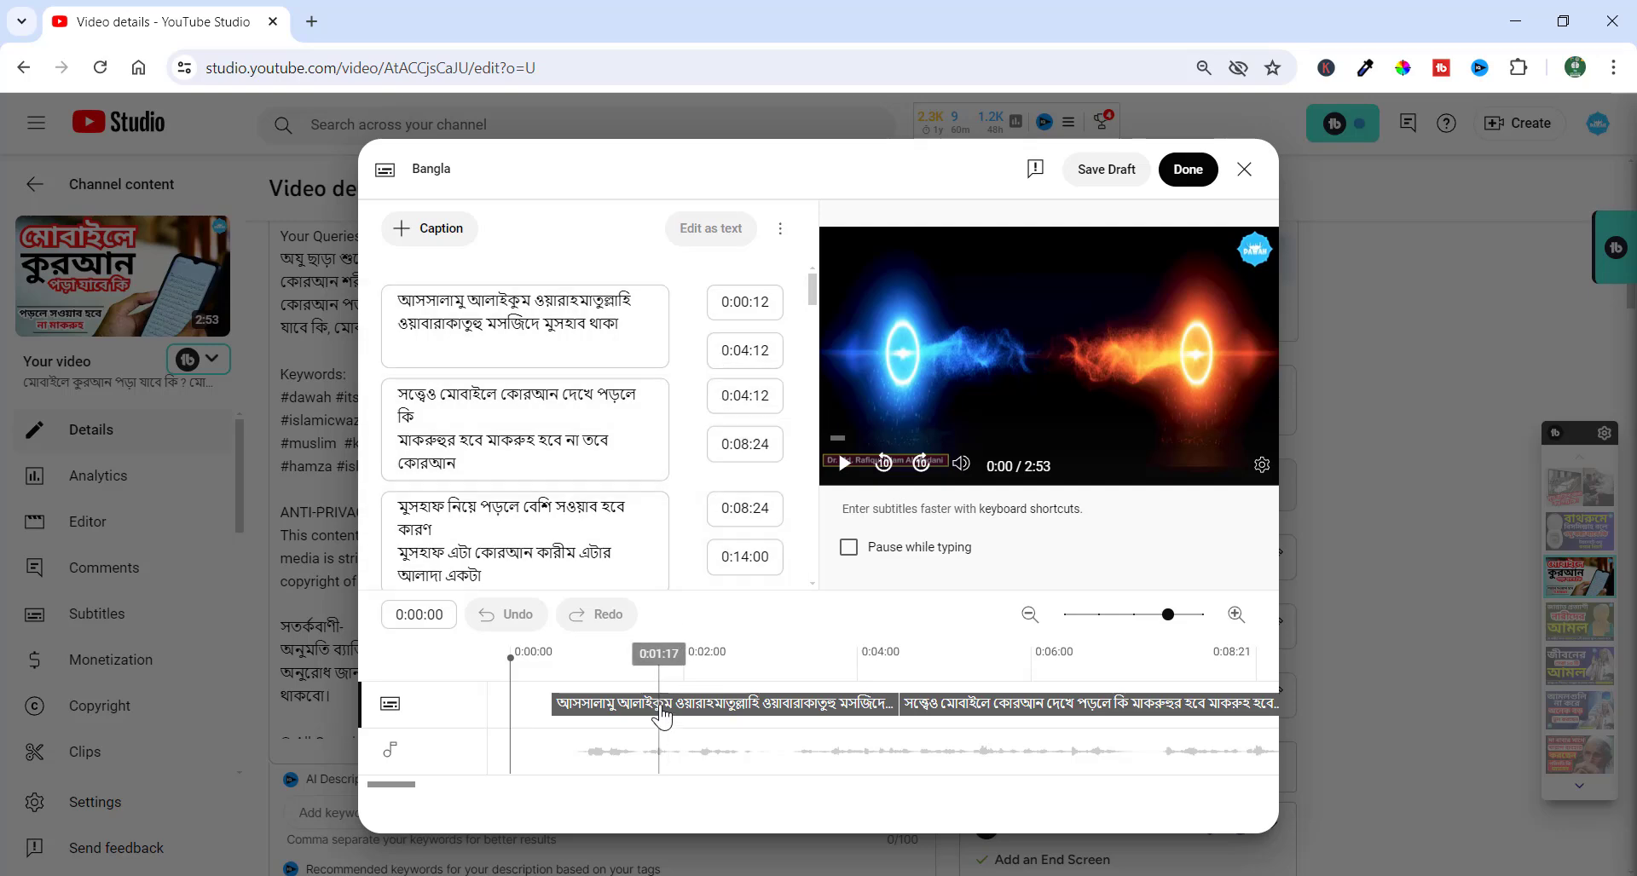
pyautogui.click(841, 469)
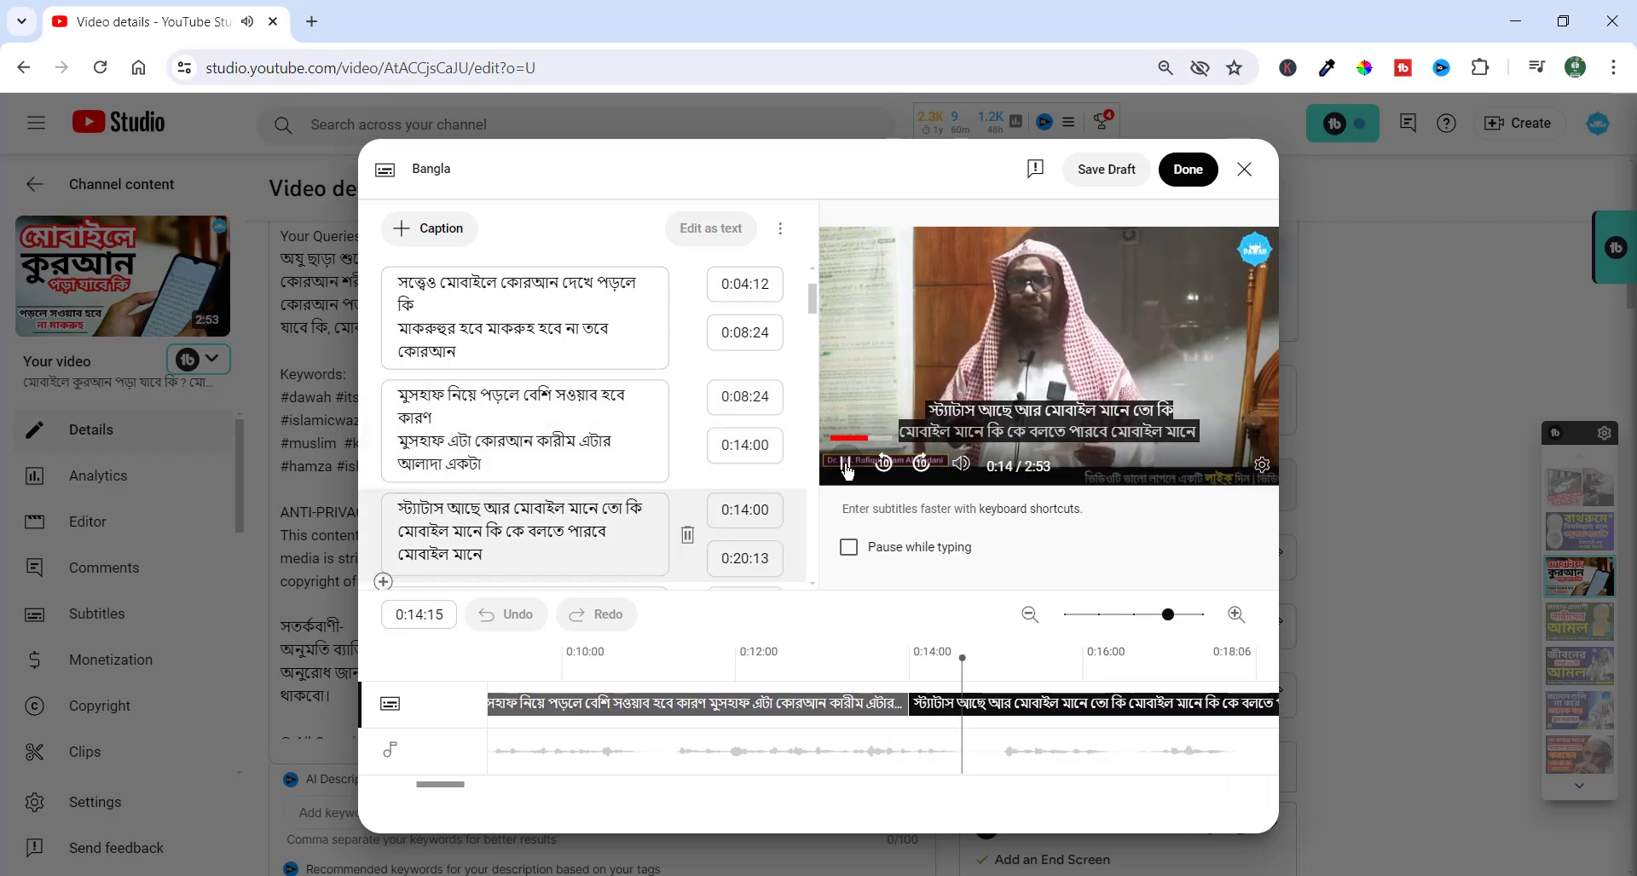
pyautogui.click(845, 465)
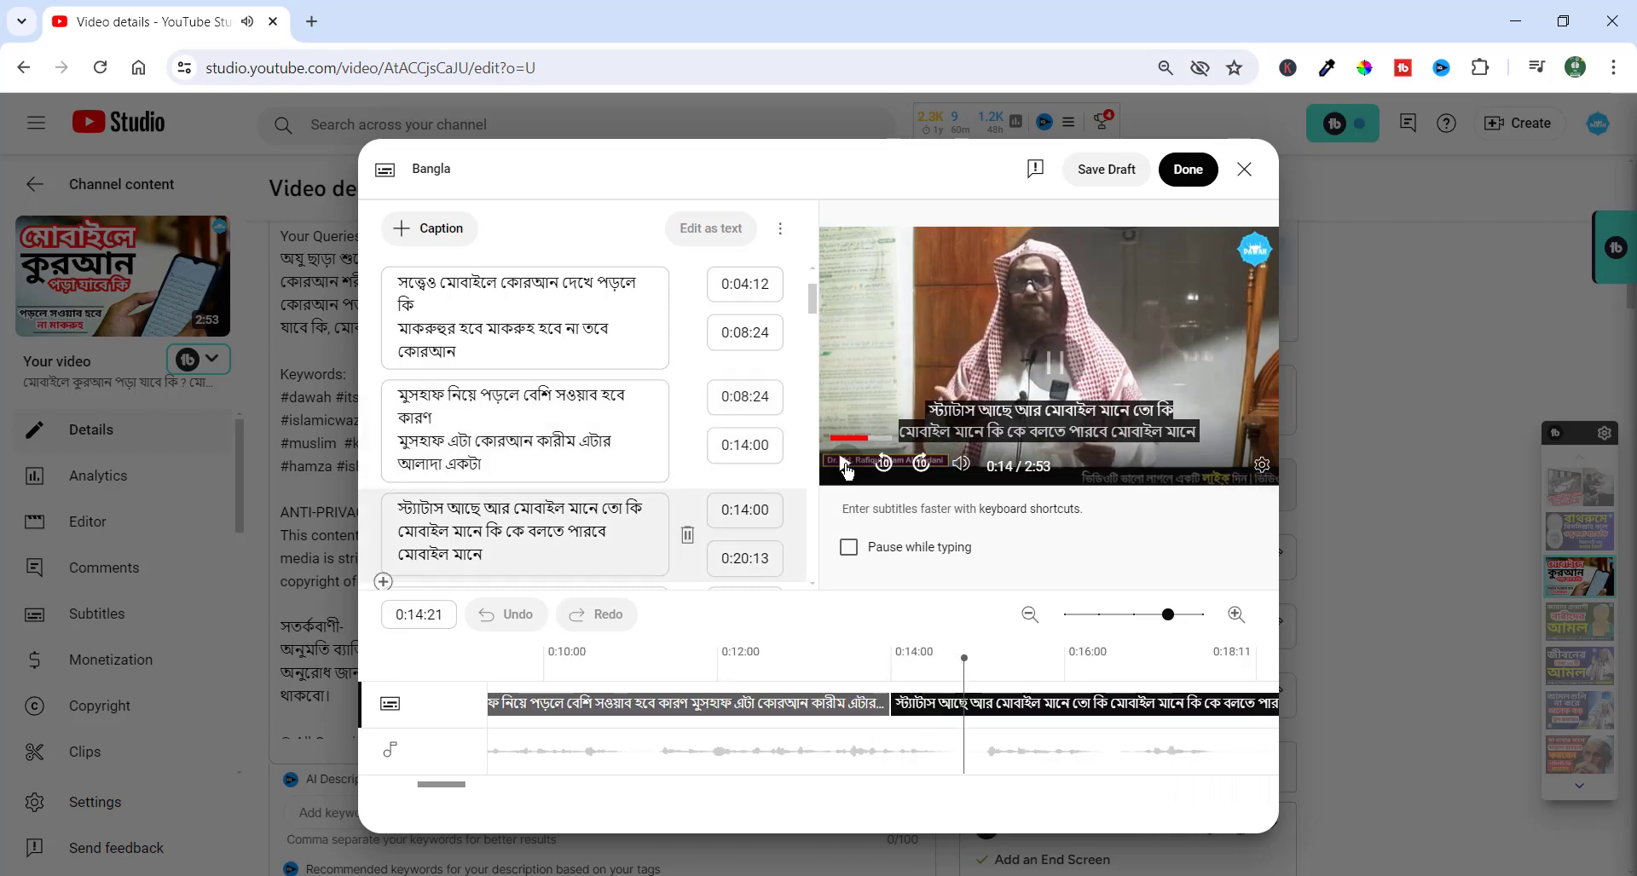
pyautogui.click(1188, 177)
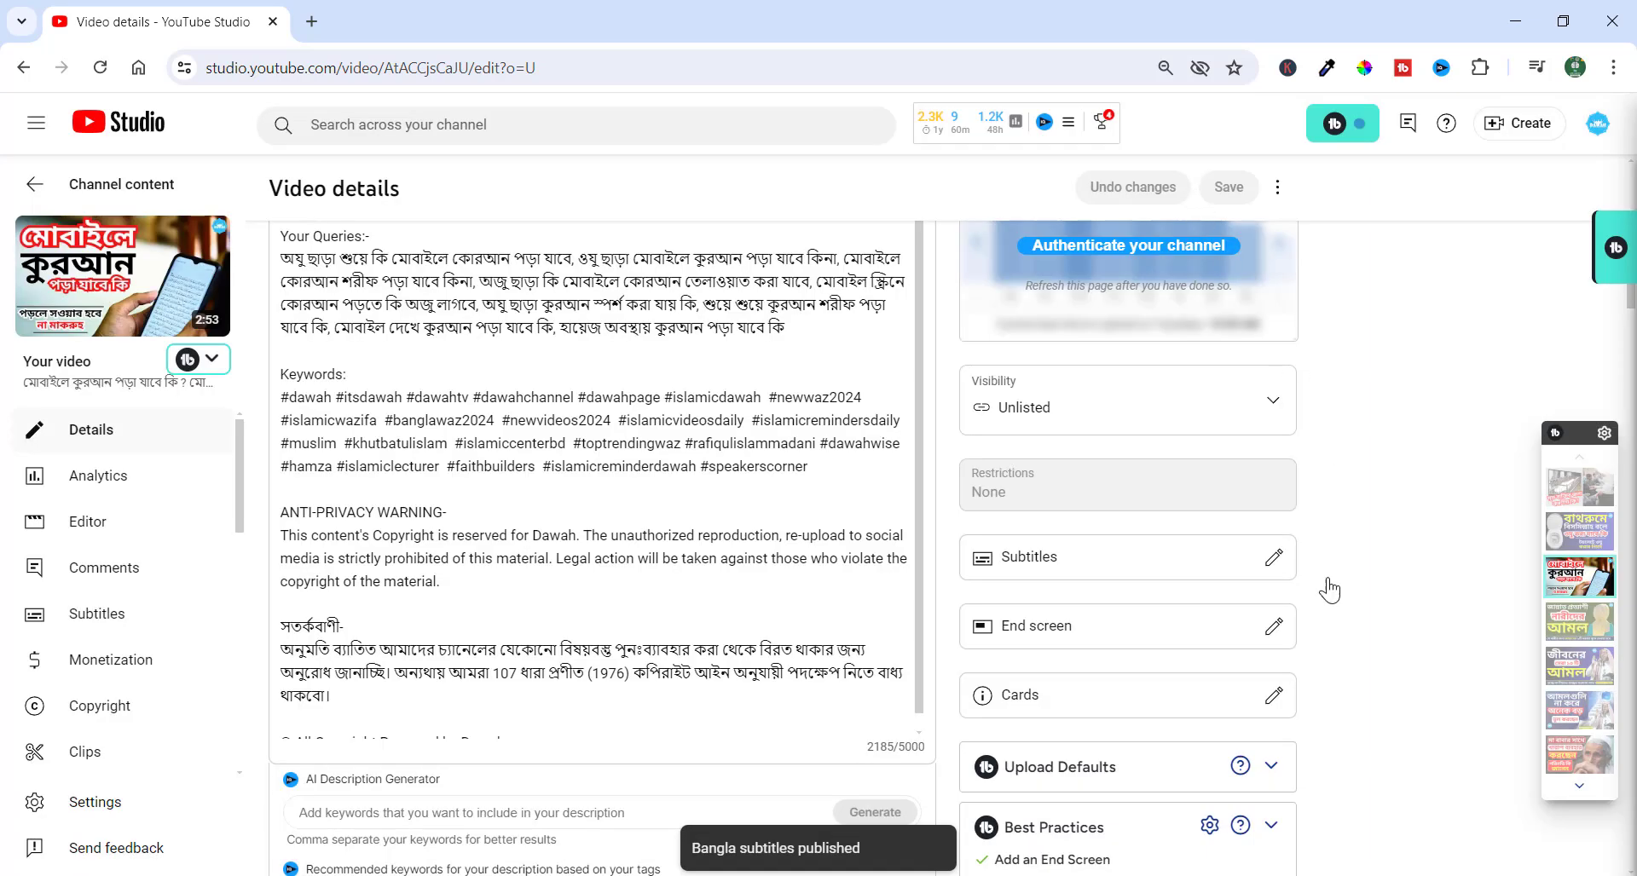
# Step: Review the Bangla caption texts and timings in the subtitle editor and close it without changes
pyautogui.click(1272, 629)
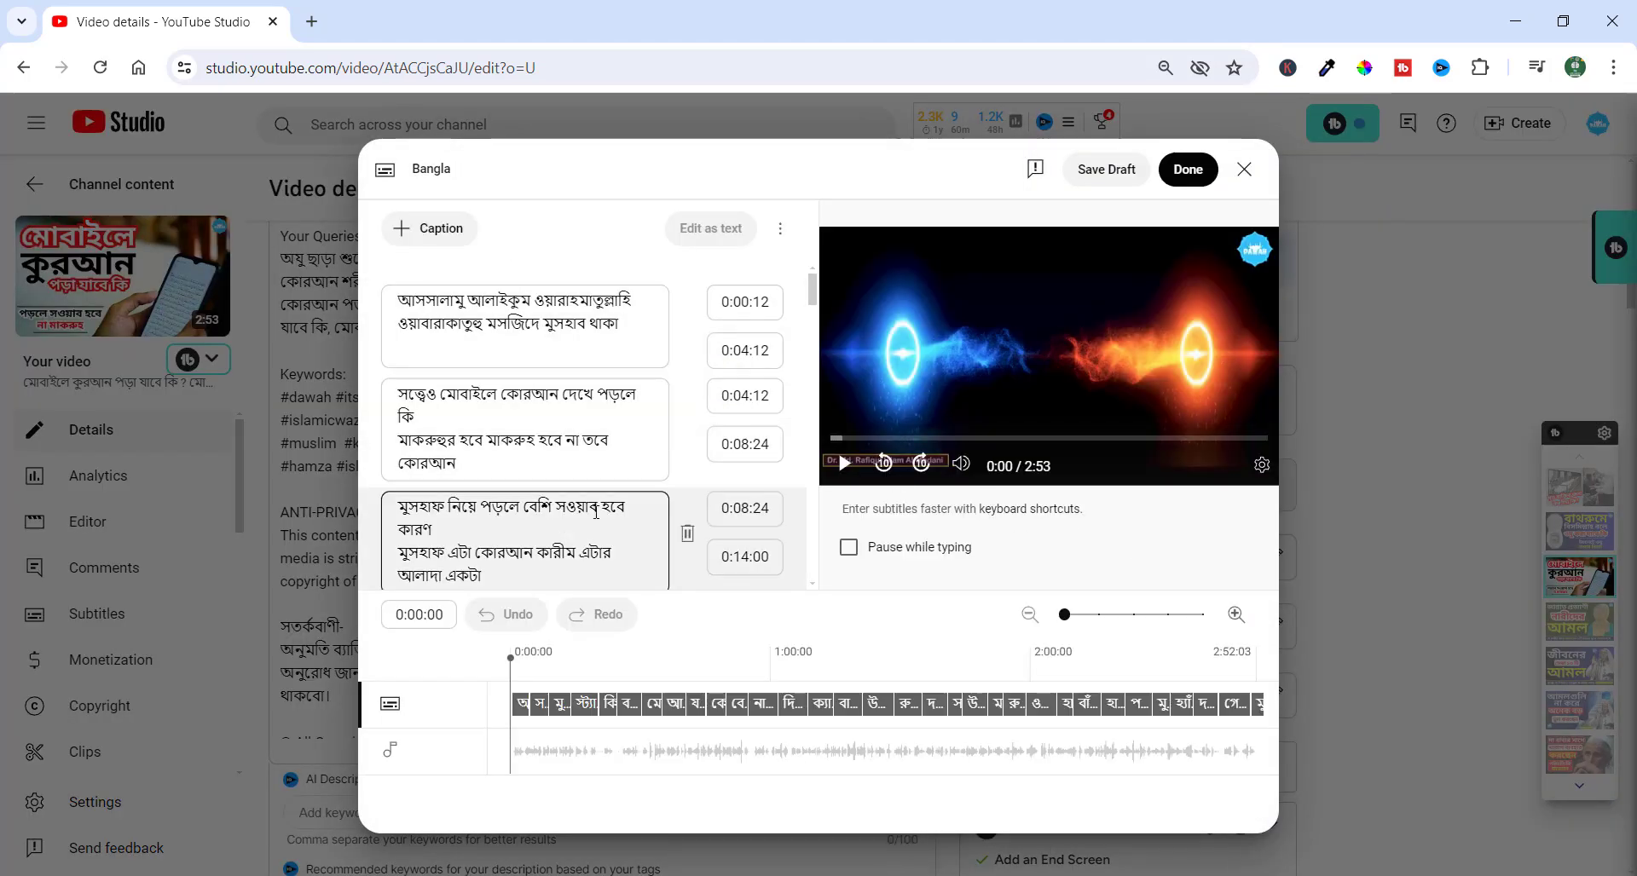
pyautogui.scroll(-8, 596, 511)
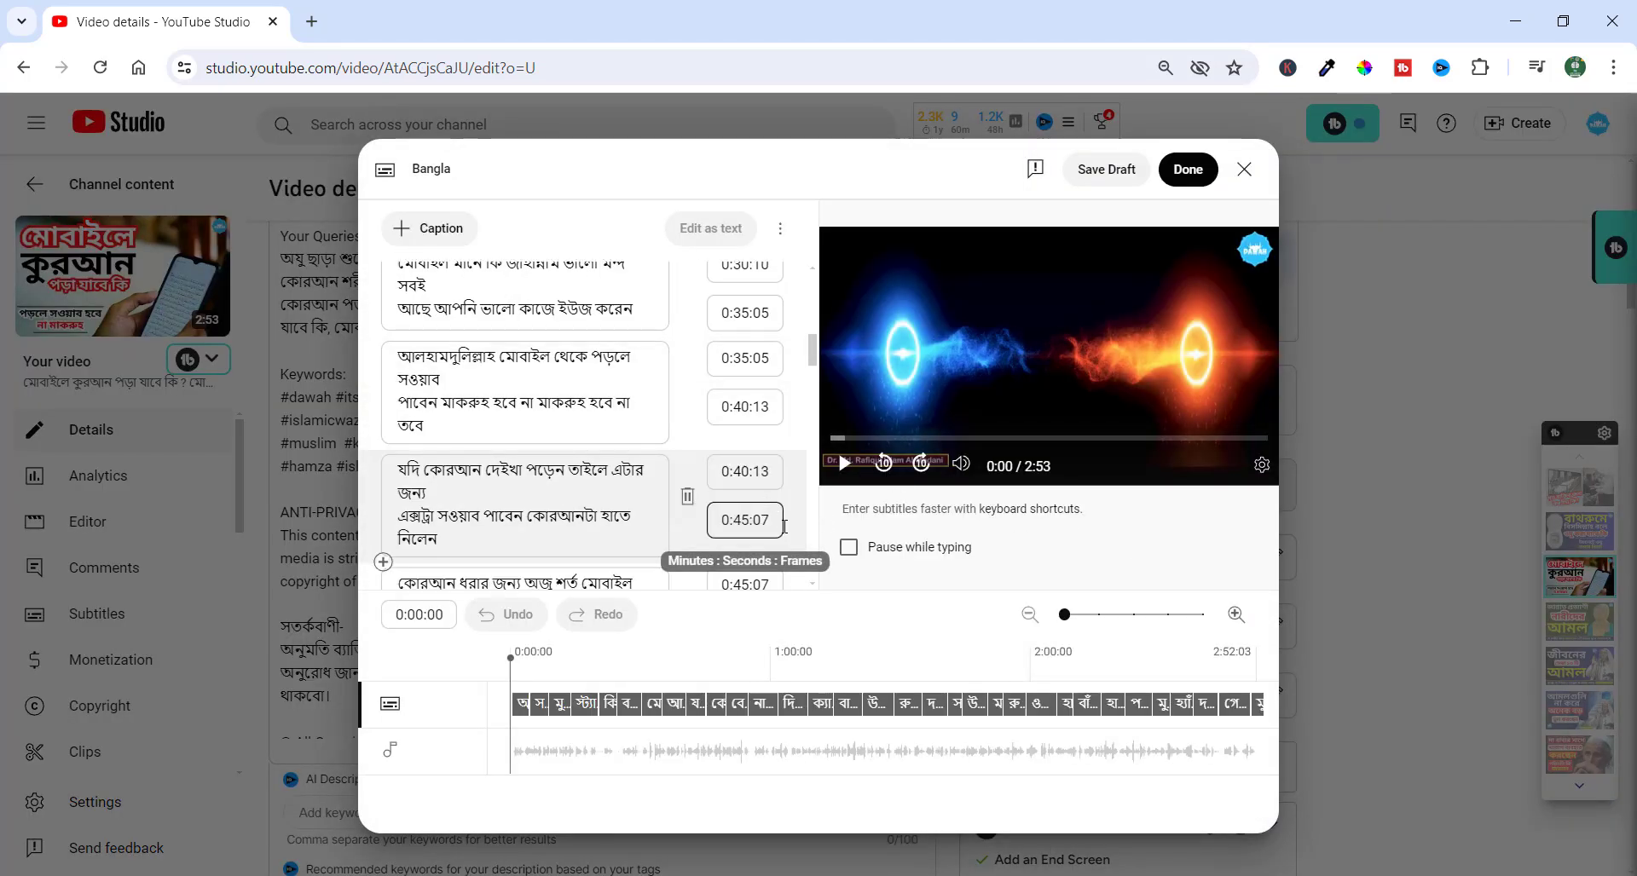
pyautogui.scroll(8, 784, 526)
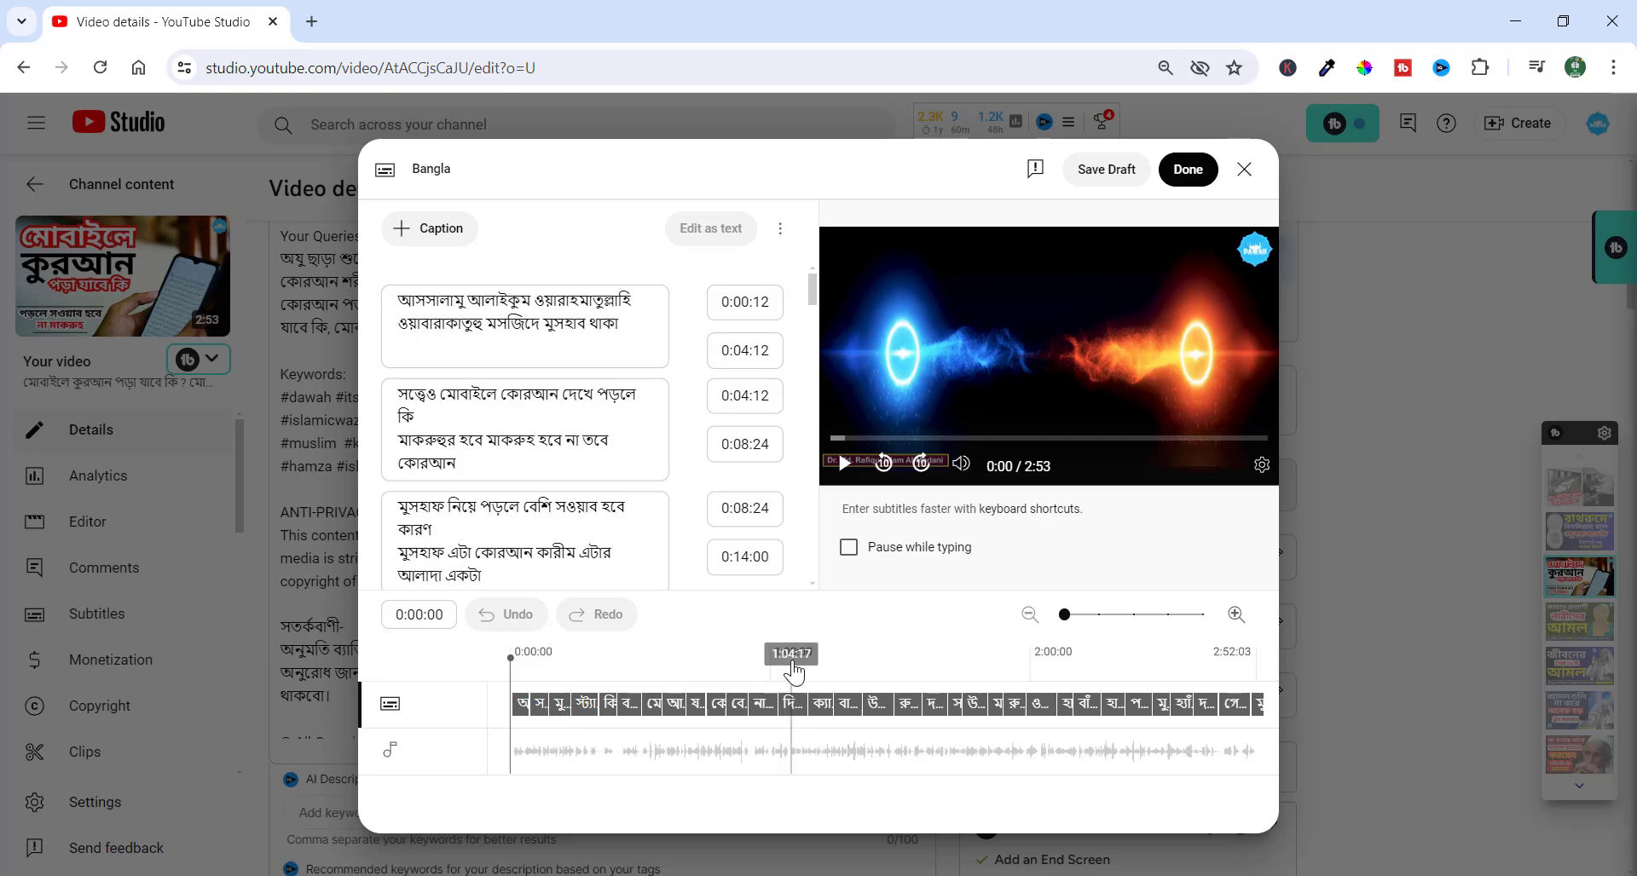
pyautogui.click(1245, 170)
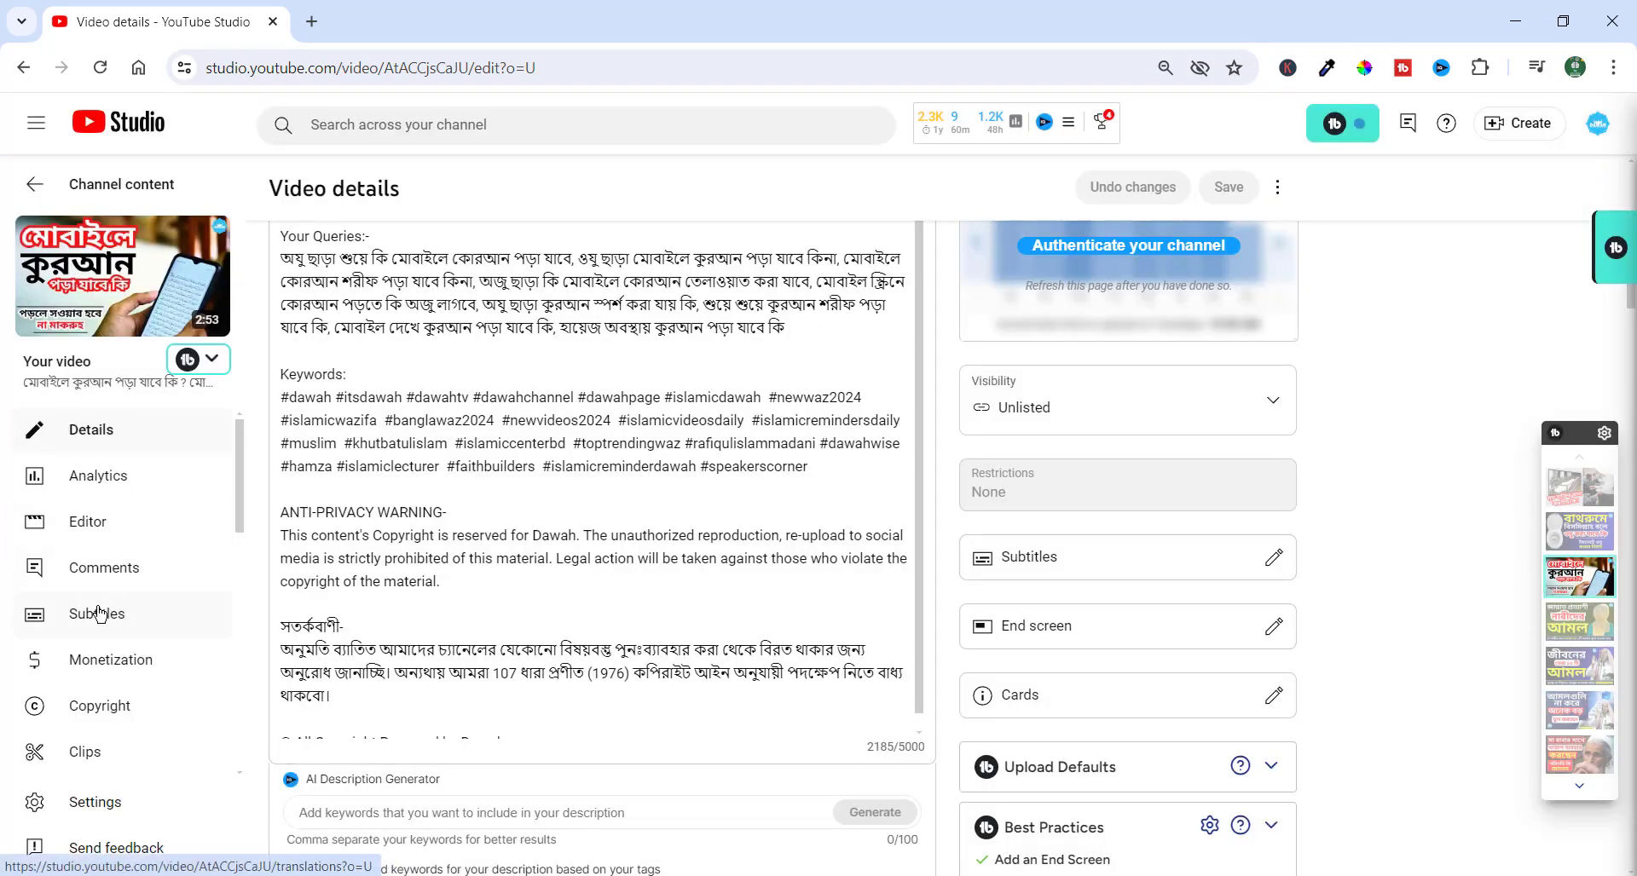
# Step: Open the video's own subtitles page and browse the list of languages that can be added
pyautogui.click(75, 622)
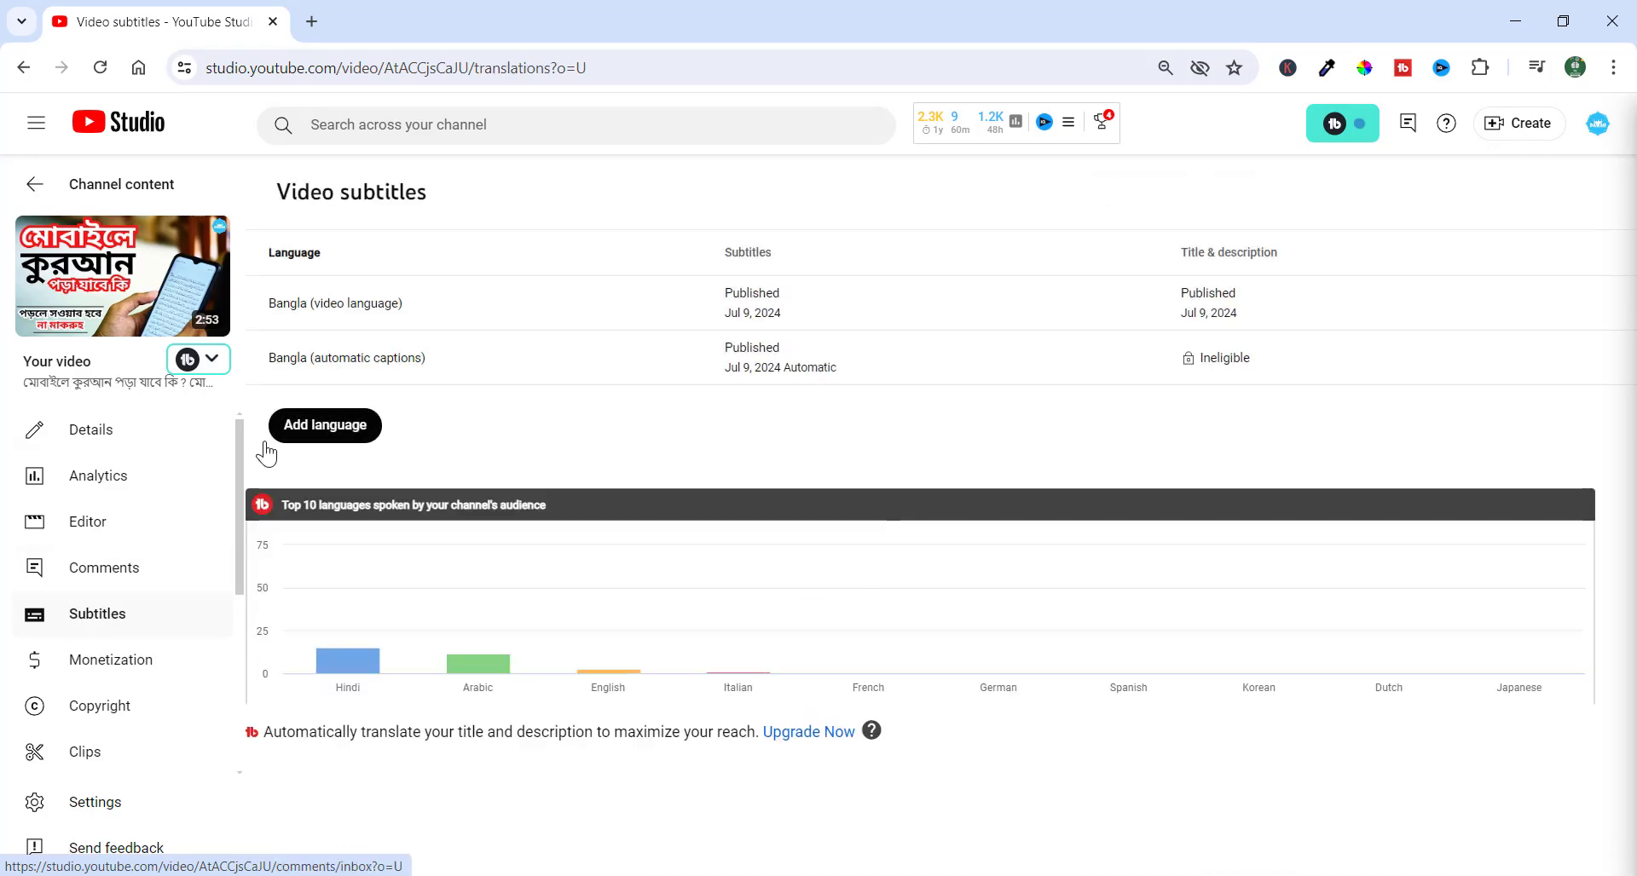
pyautogui.click(321, 433)
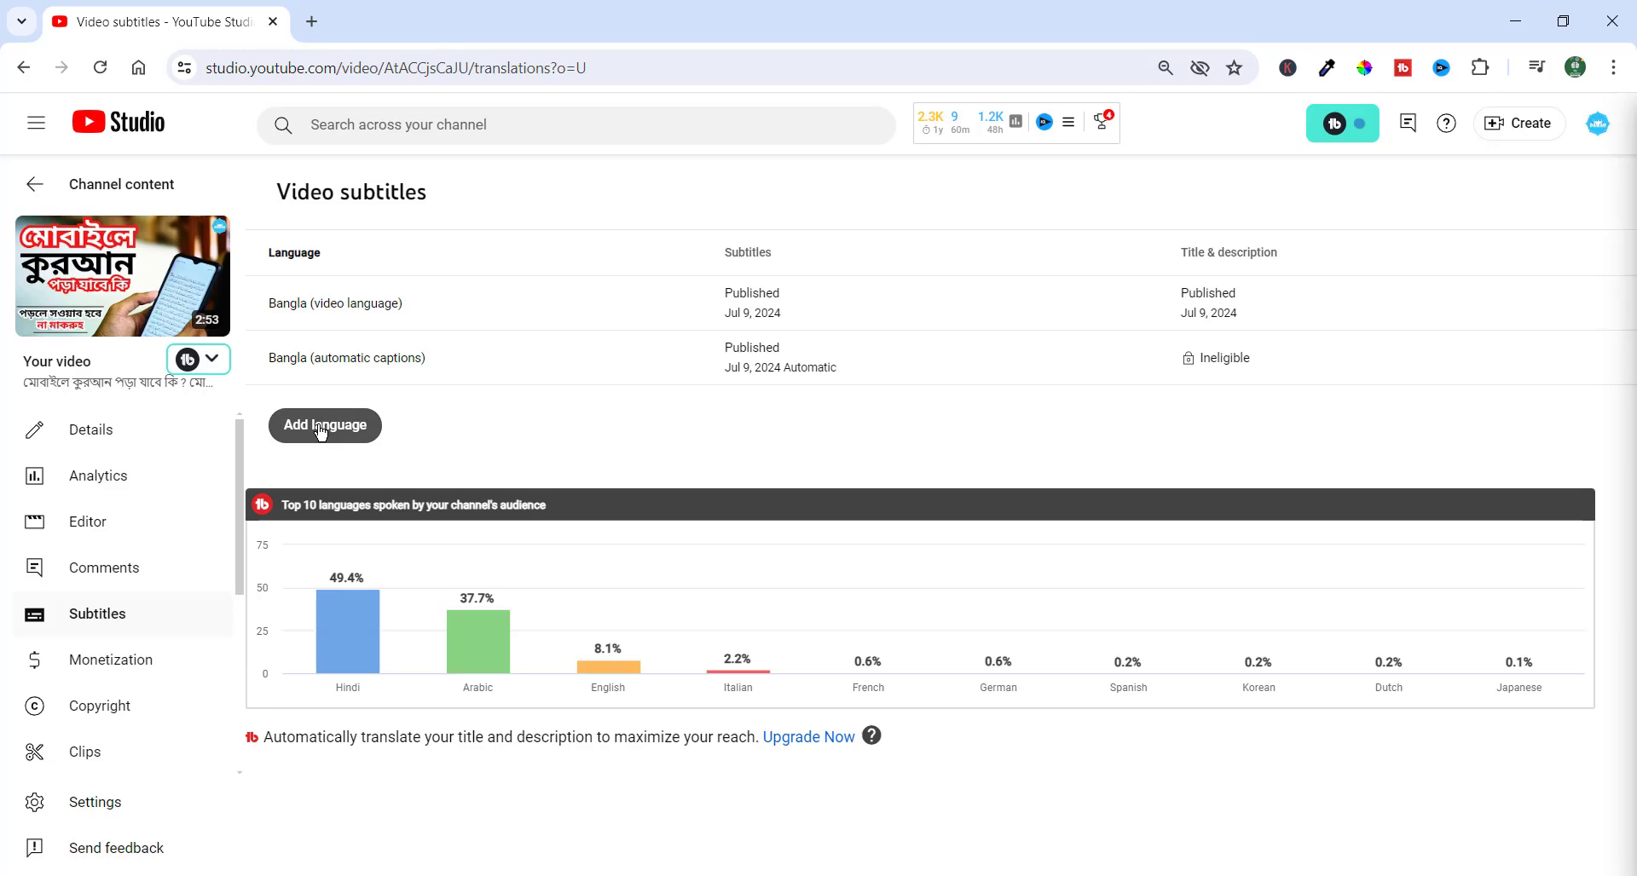
pyautogui.scroll(-20, 468, 379)
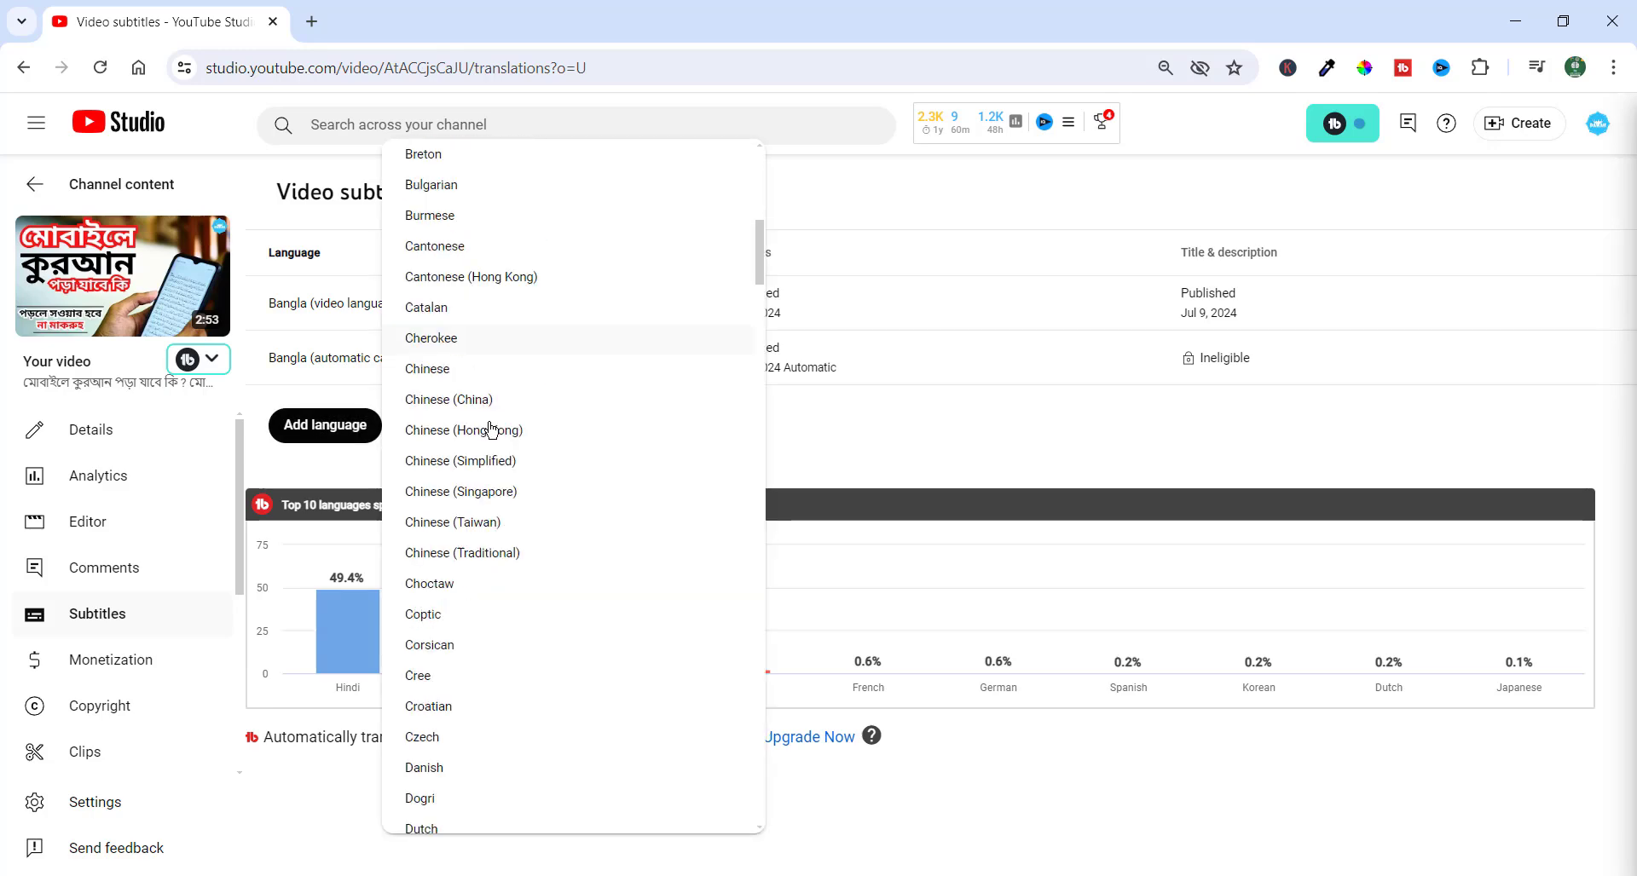
pyautogui.scroll(-20, 508, 496)
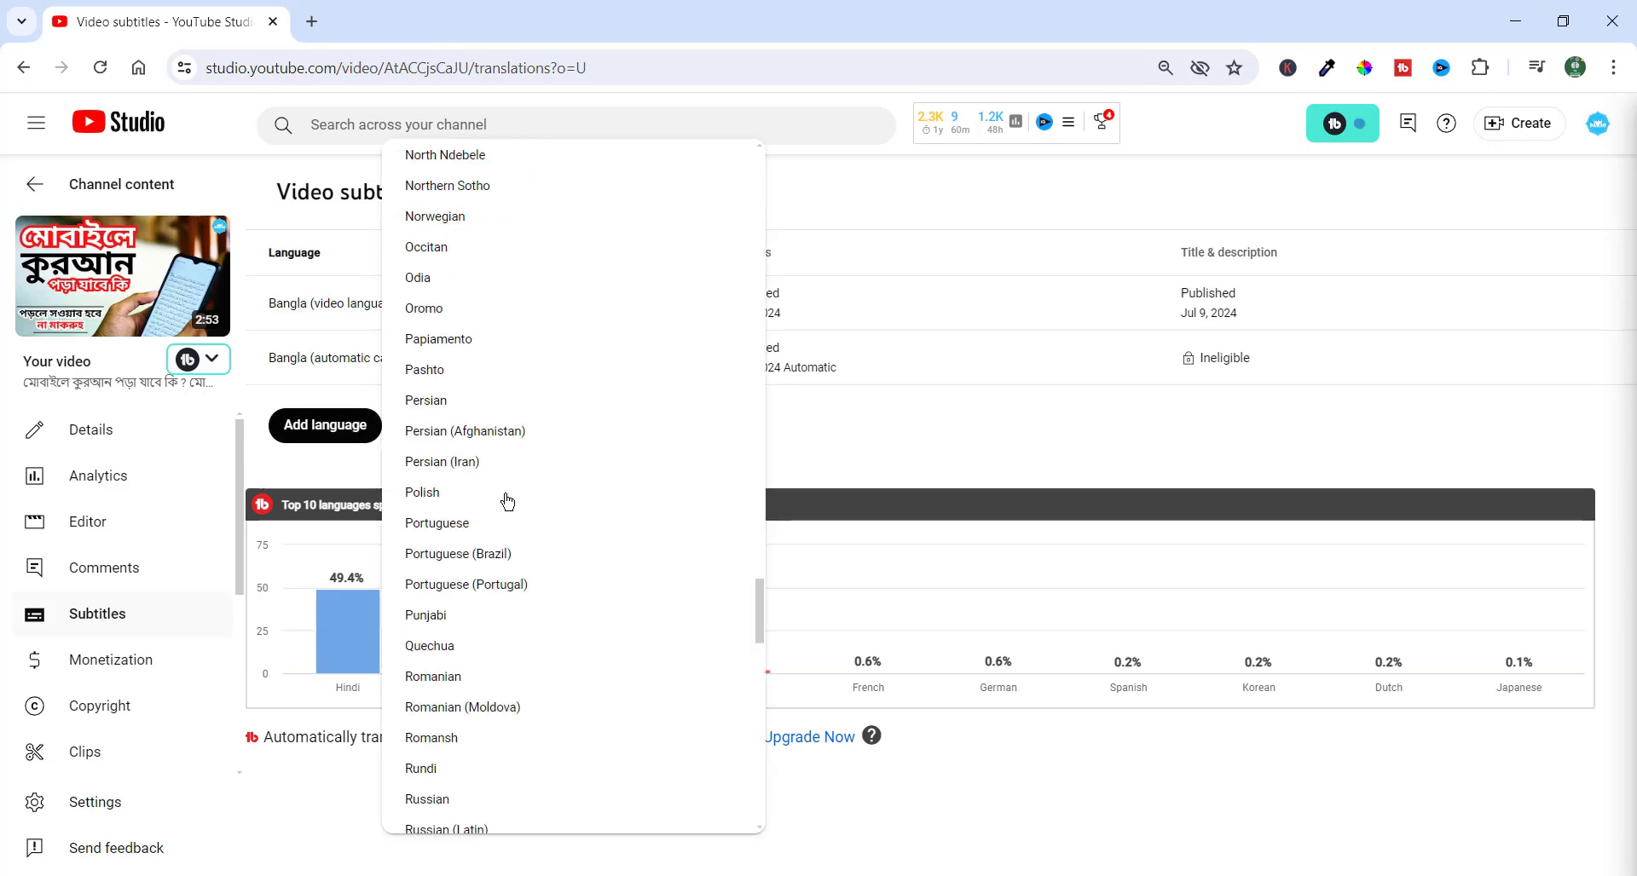
pyautogui.scroll(3, 507, 501)
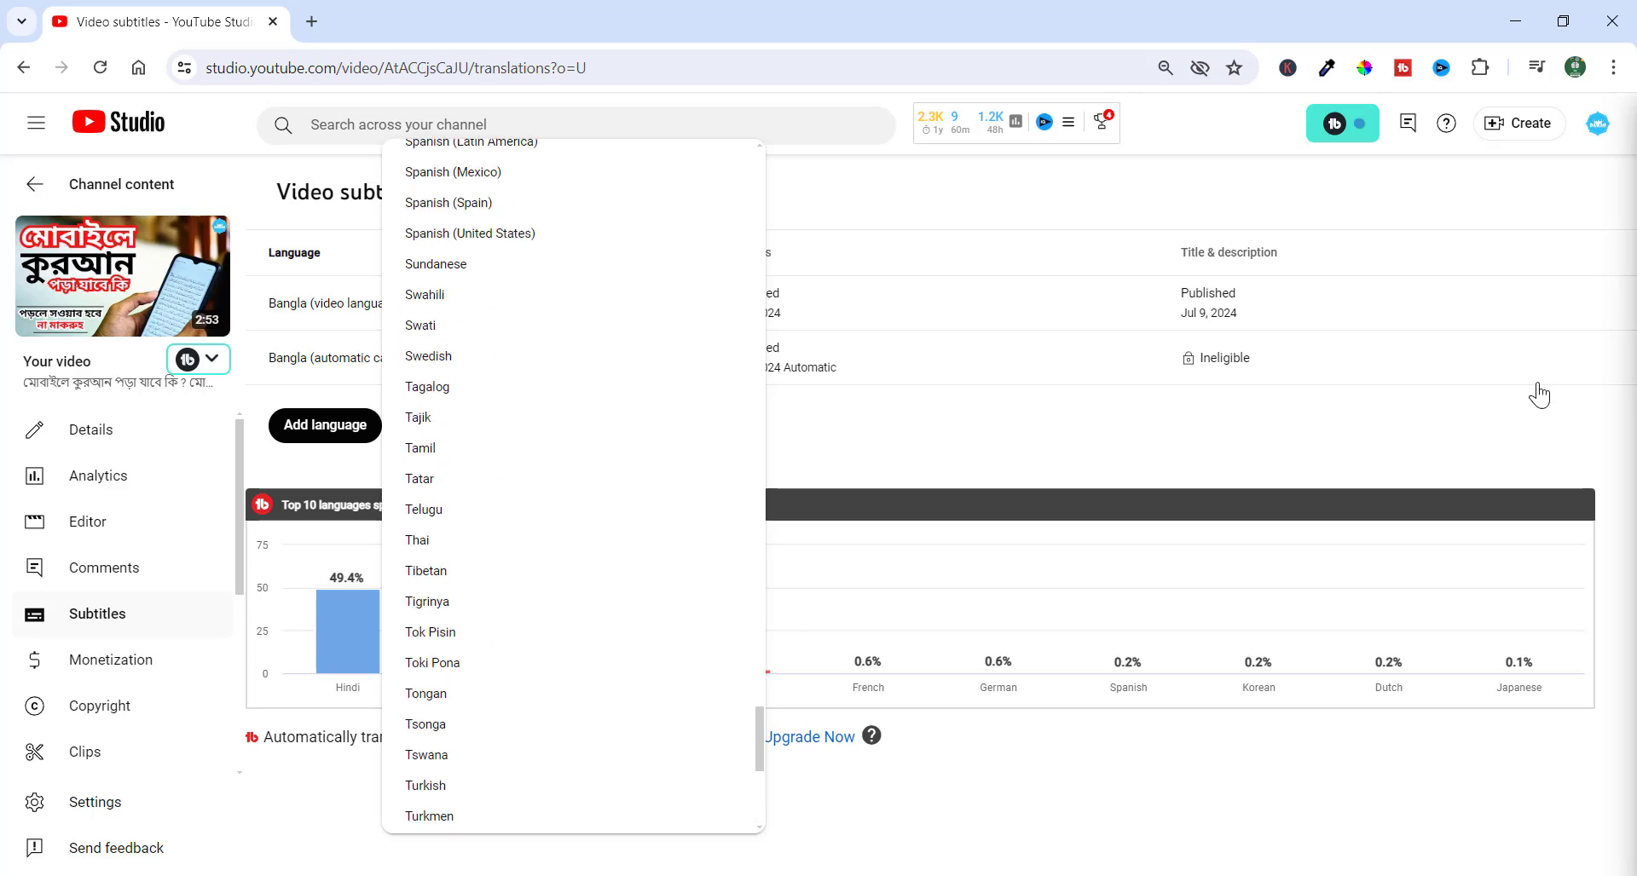
pyautogui.click(1405, 448)
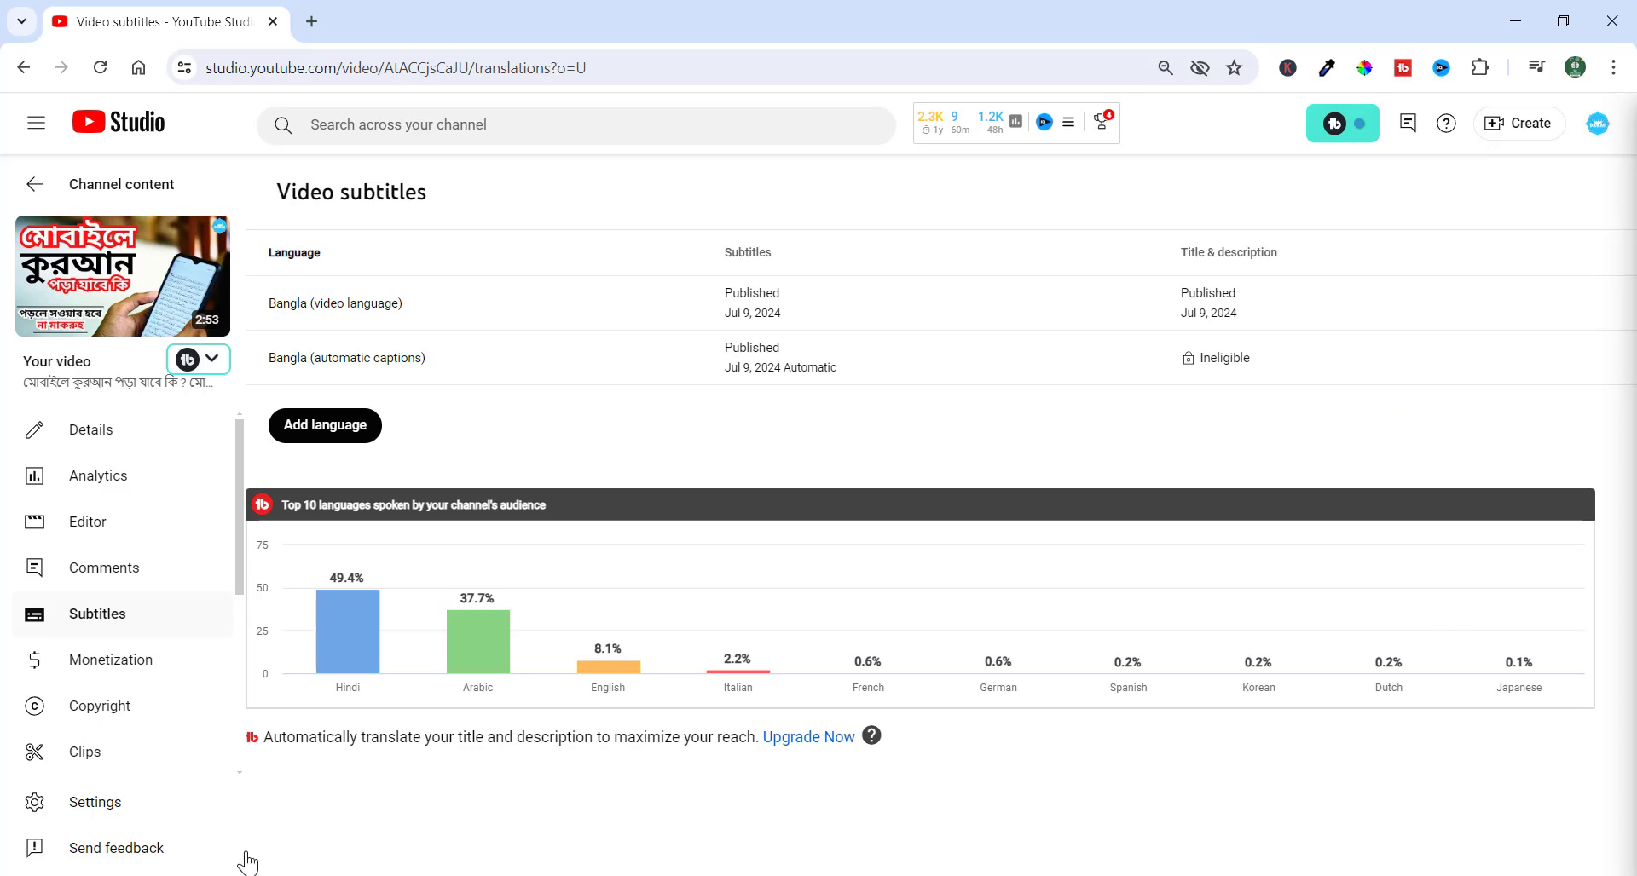
# Step: Add Hindi as a new language on the video's subtitles page
pyautogui.moveTo(505, 665)
pyautogui.click(317, 433)
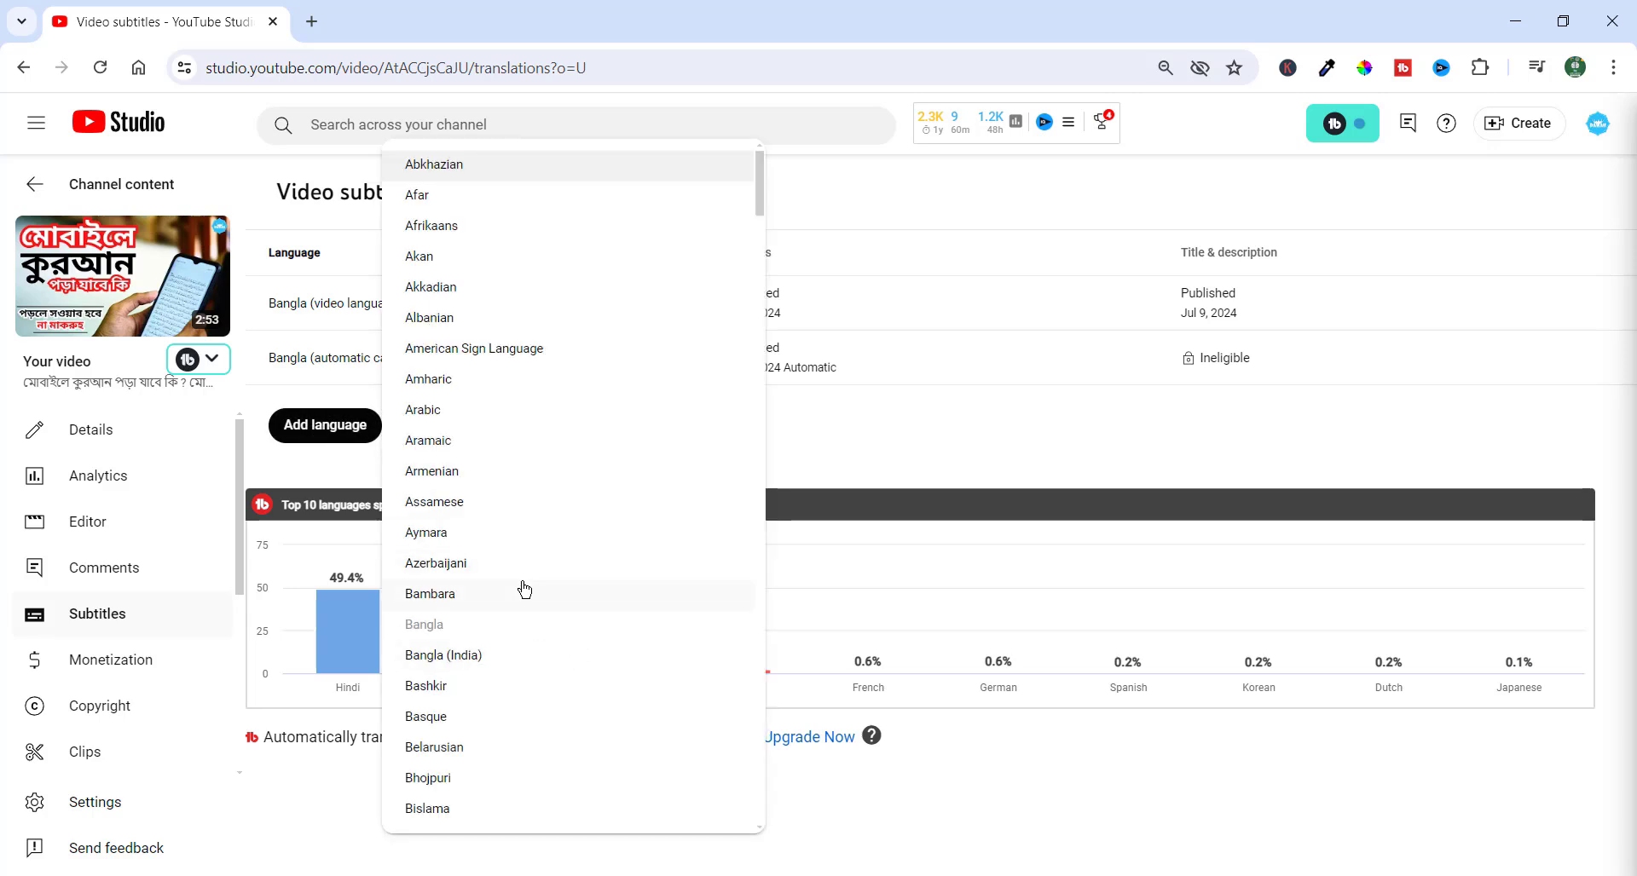
pyautogui.scroll(-20, 524, 588)
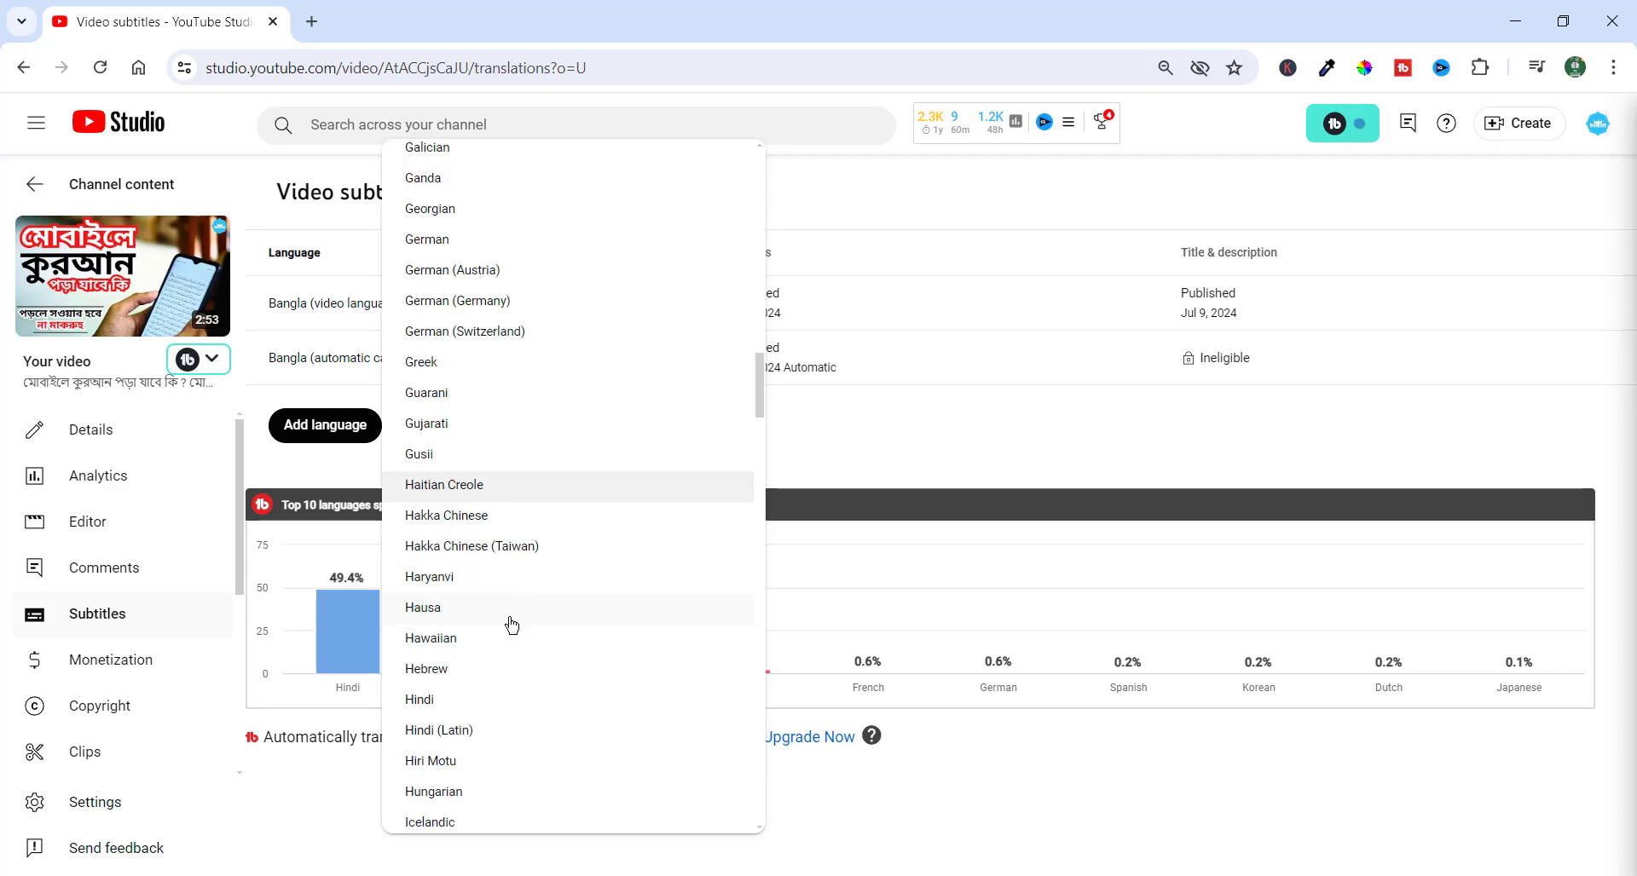
pyautogui.click(406, 700)
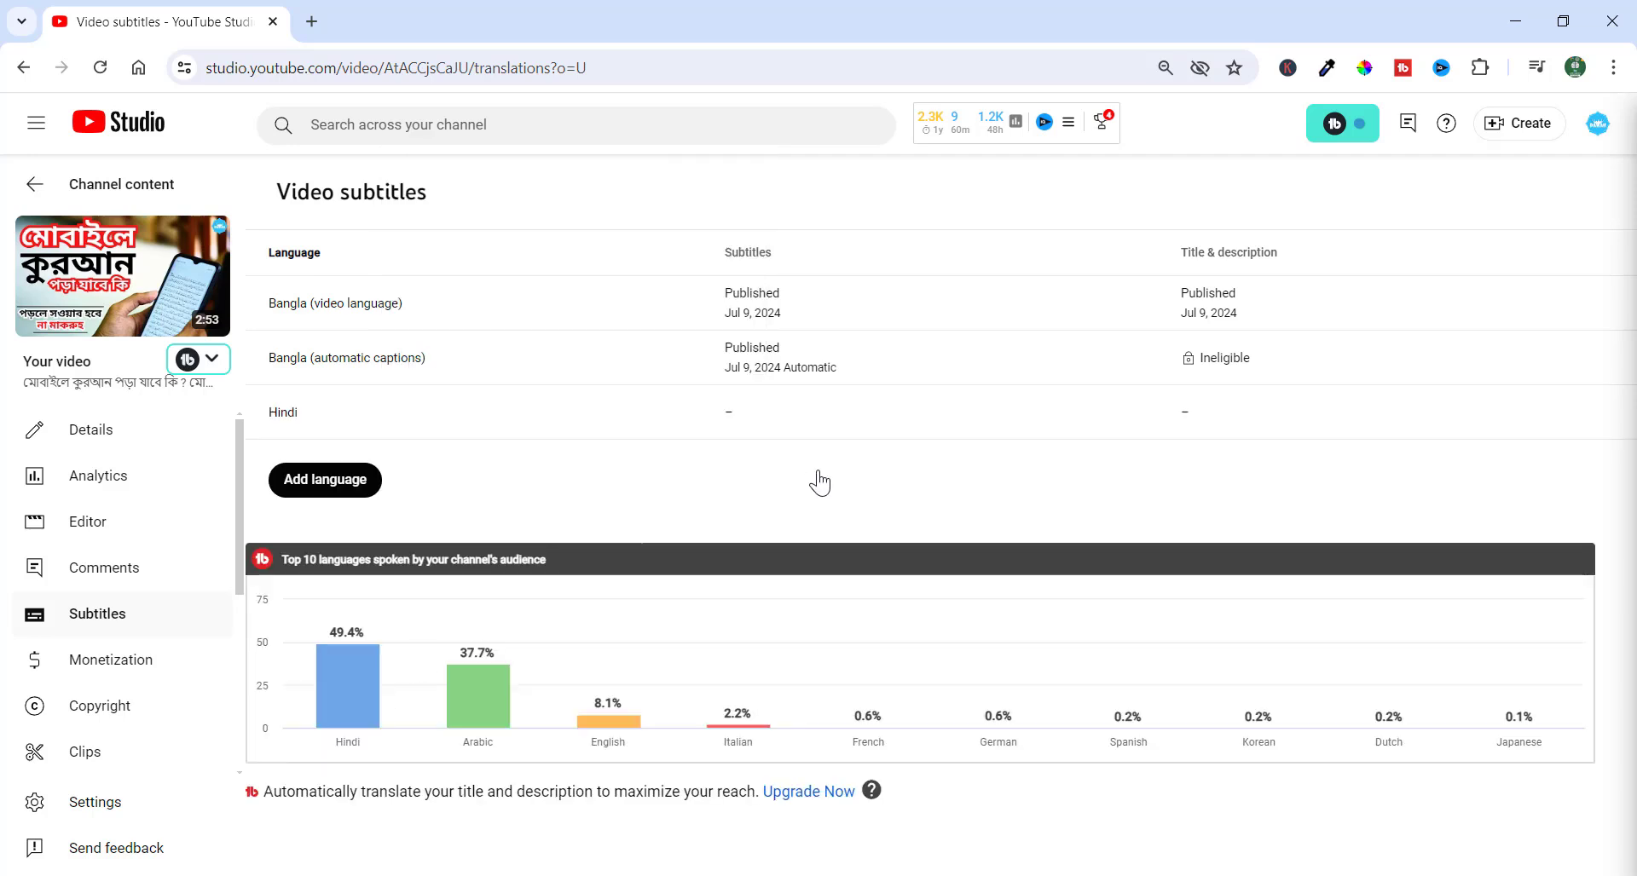
# Step: Start adding Hindi subtitles, briefly play the video preview, and generate the captions with Auto-translate
pyautogui.moveTo(702, 404)
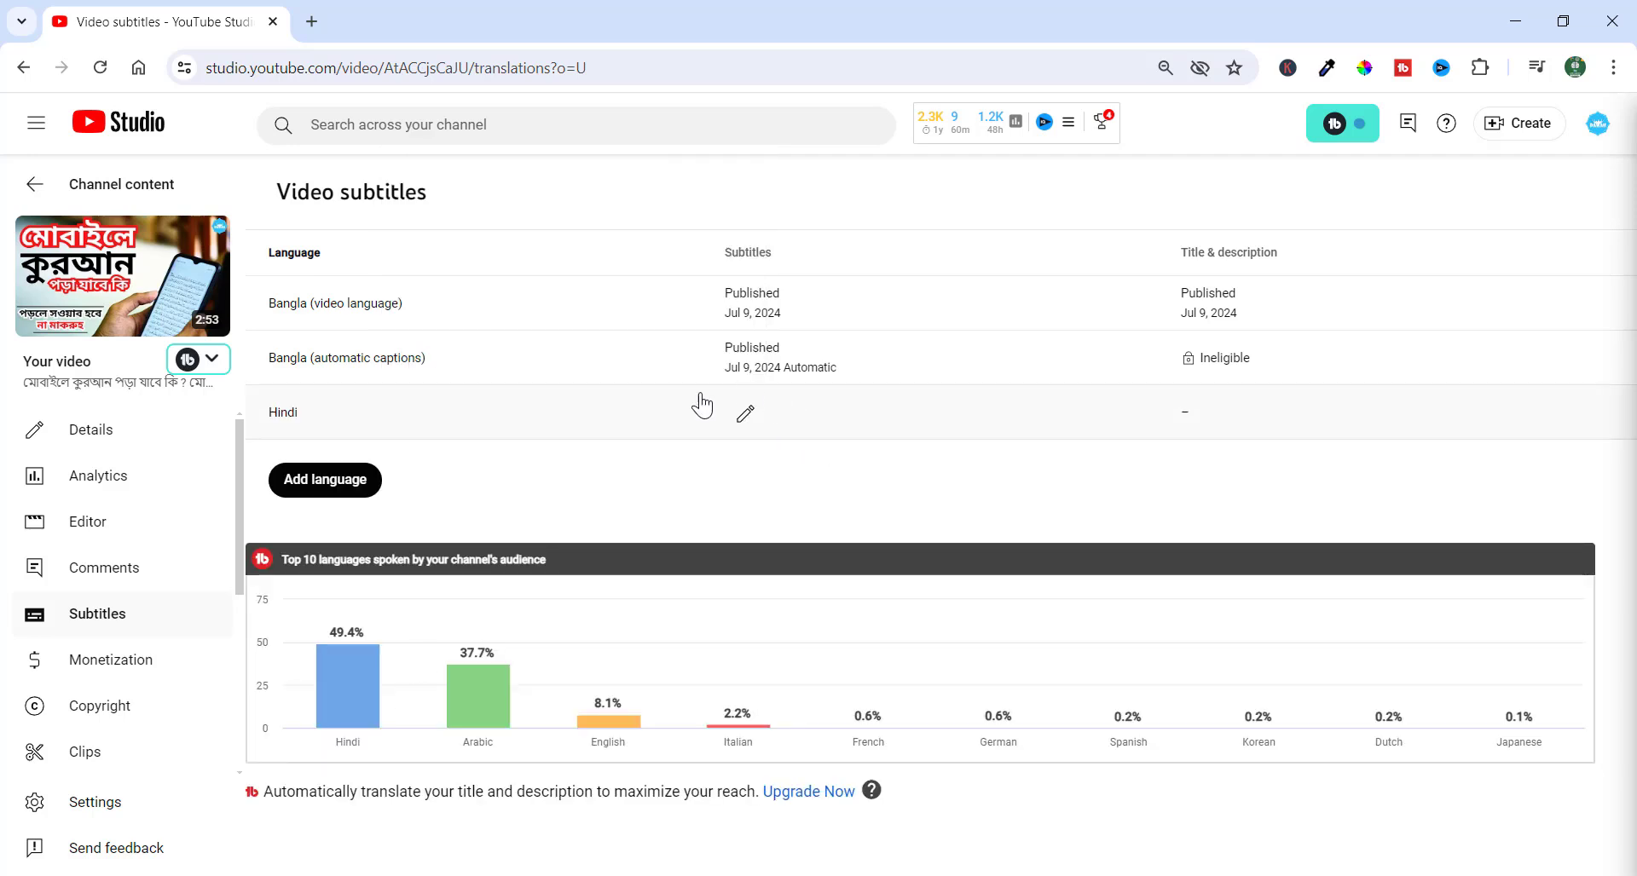
pyautogui.click(740, 418)
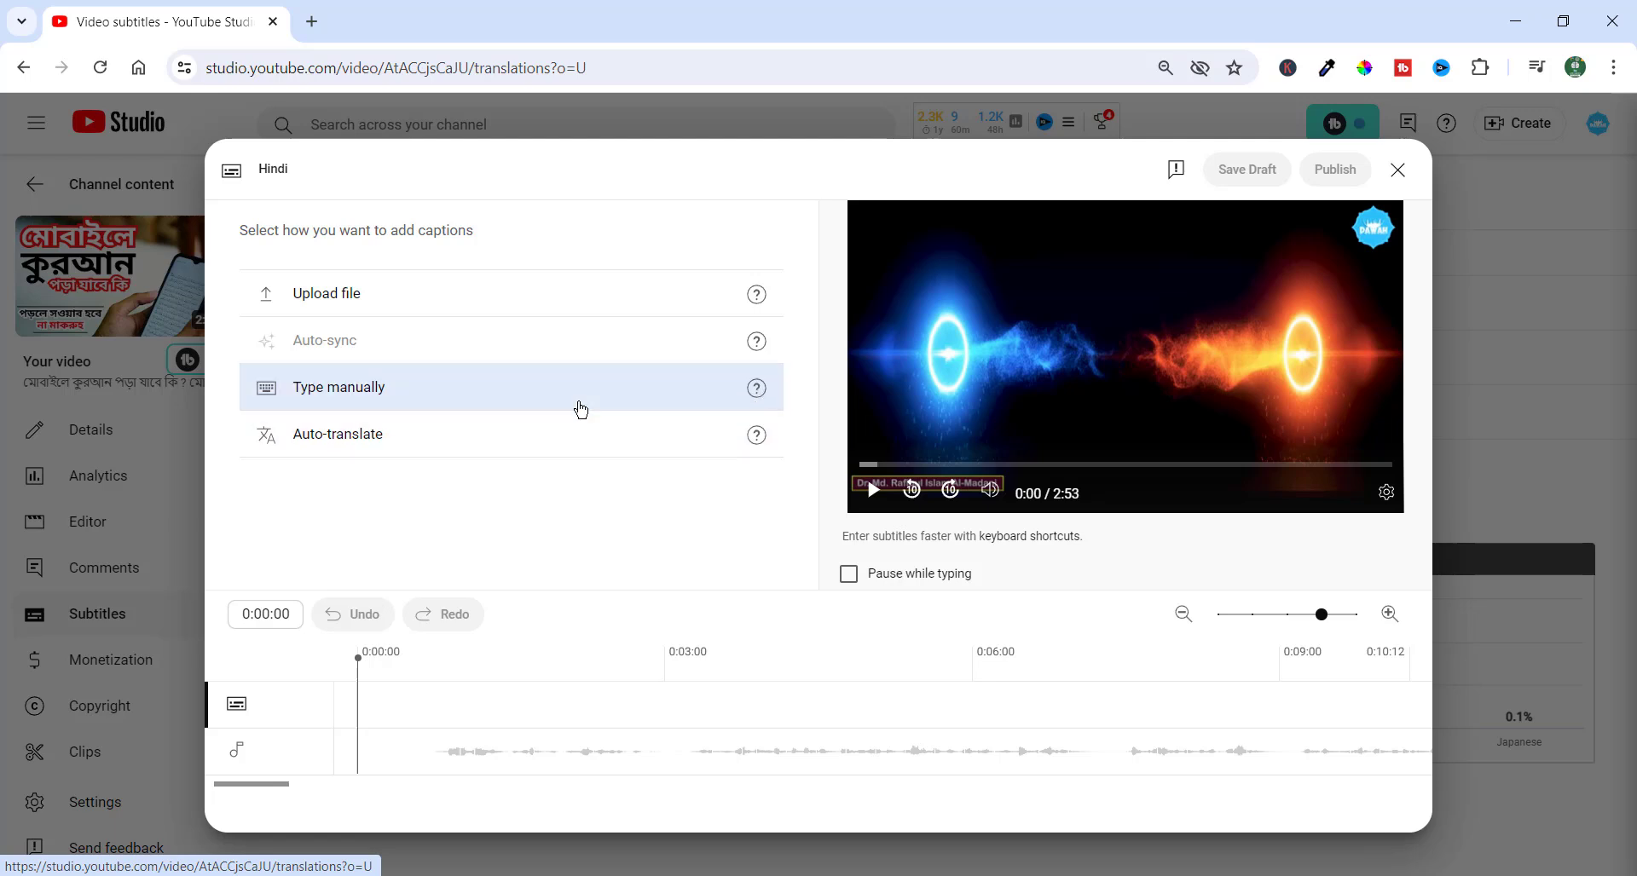
pyautogui.hotkey('shift', 'space')
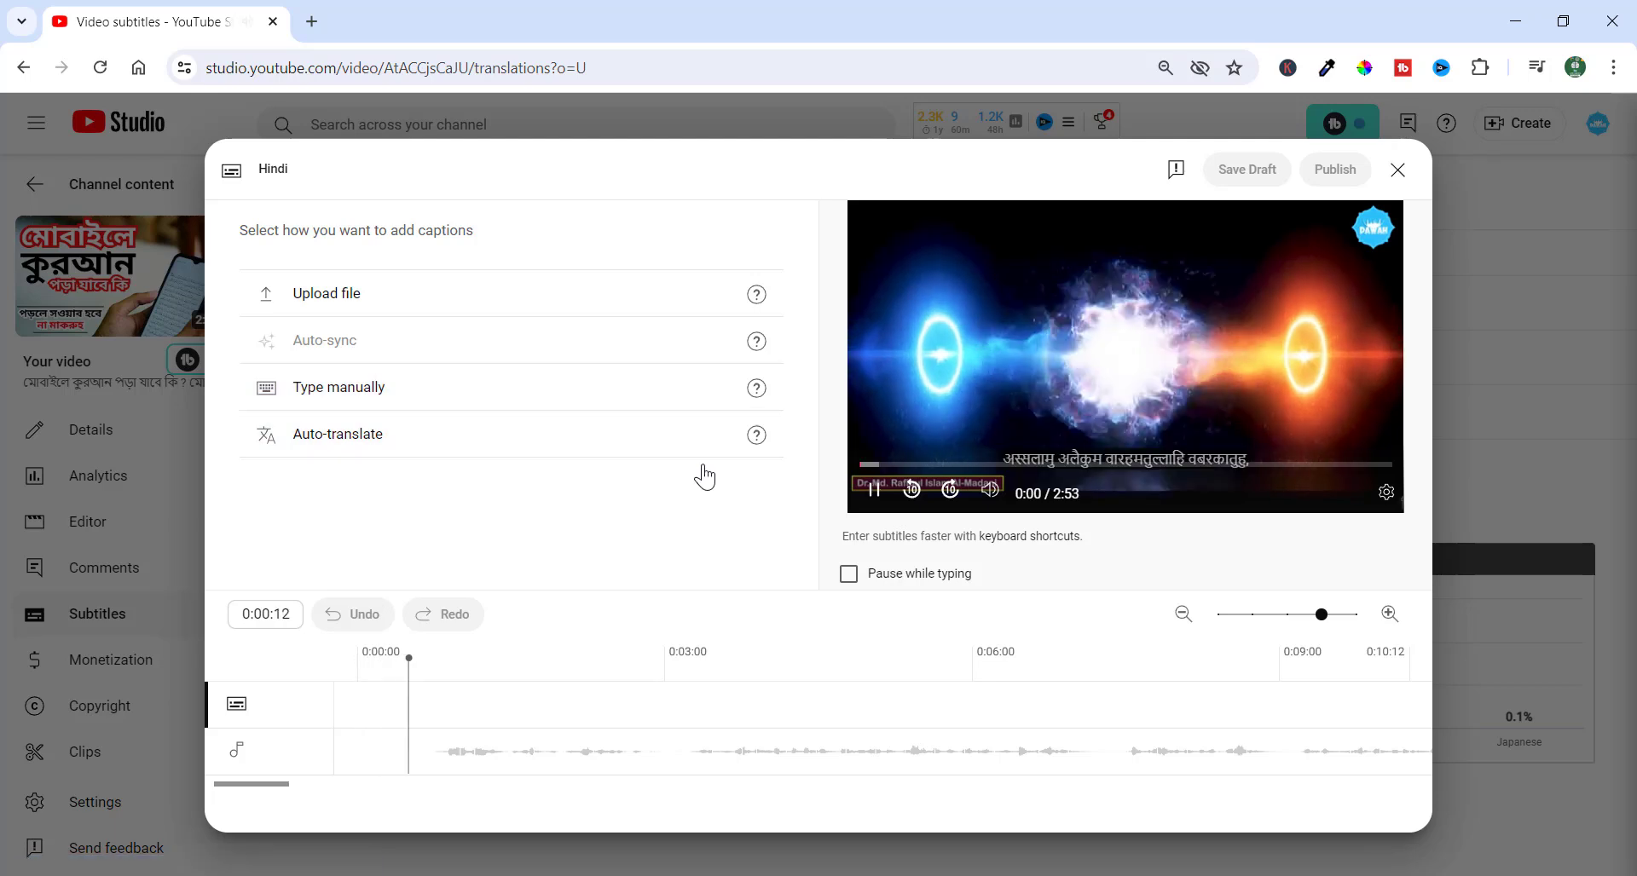
pyautogui.hotkey('shift', 'space')
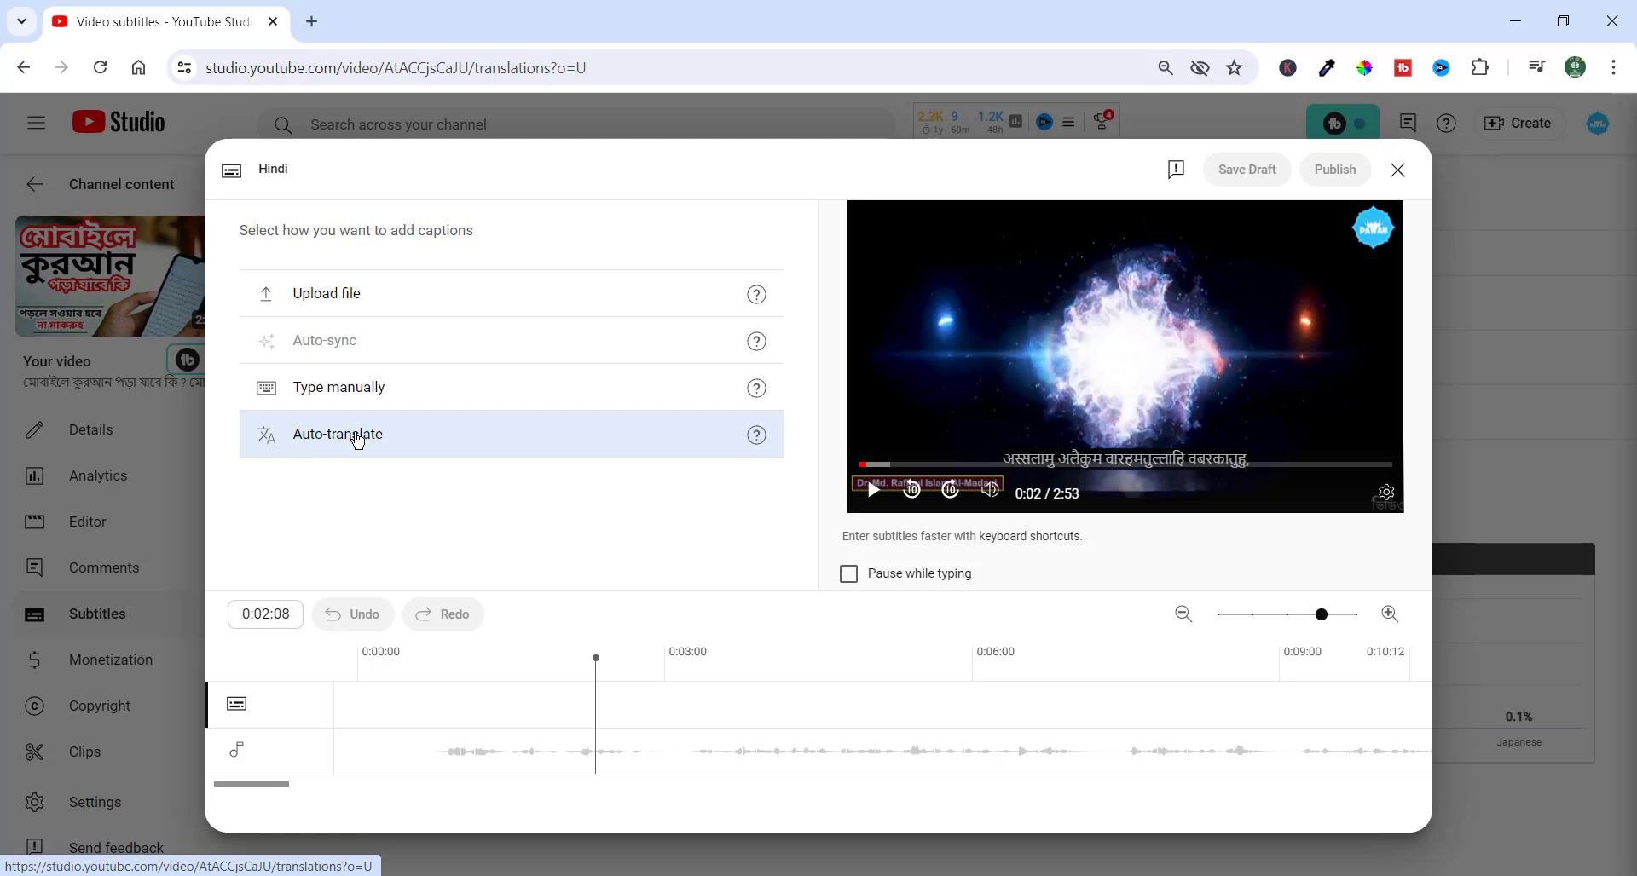
pyautogui.click(757, 437)
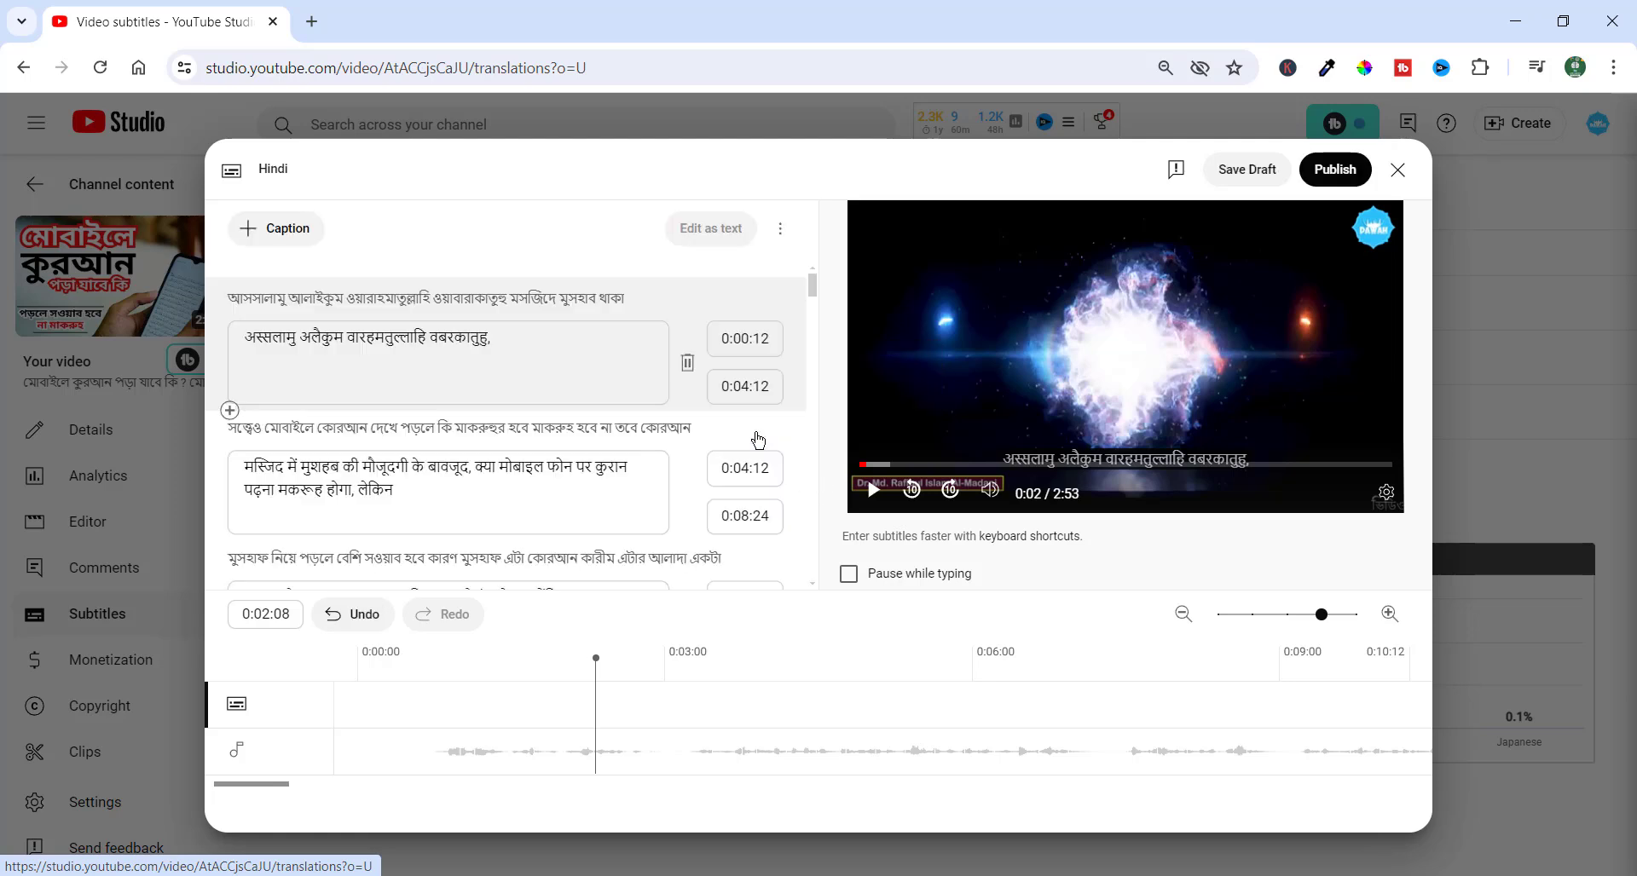
# Step: Play a little of the video preview with the translated Hindi captions and publish the Hindi subtitles
pyautogui.click(1155, 494)
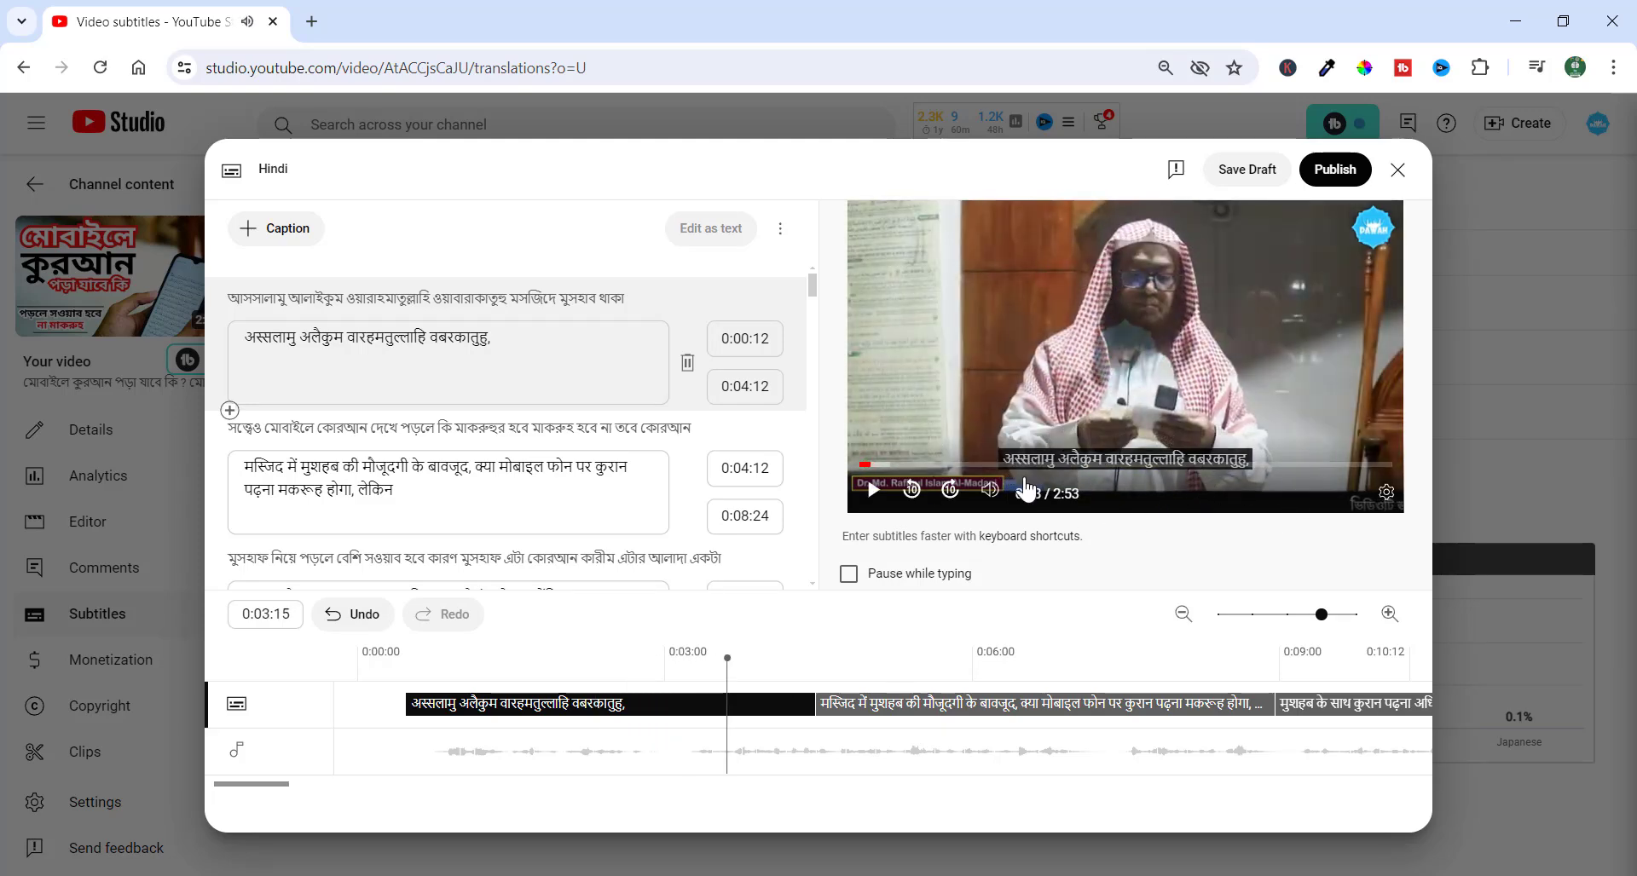
pyautogui.click(1345, 176)
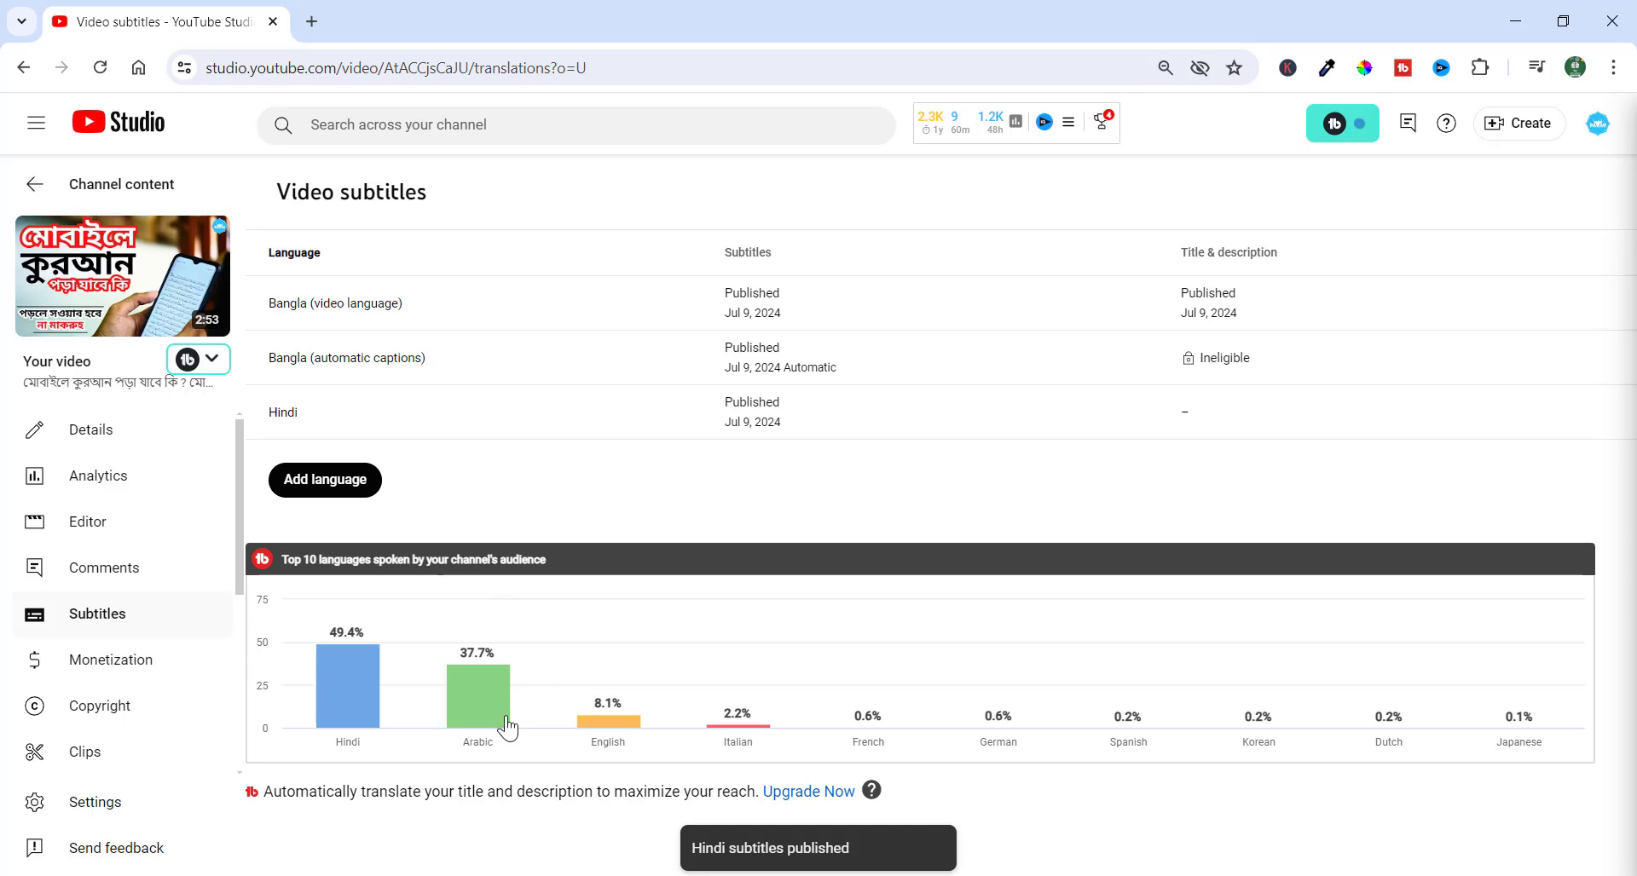
# Step: Add Arabic as a new language on the video's subtitles page
pyautogui.click(314, 482)
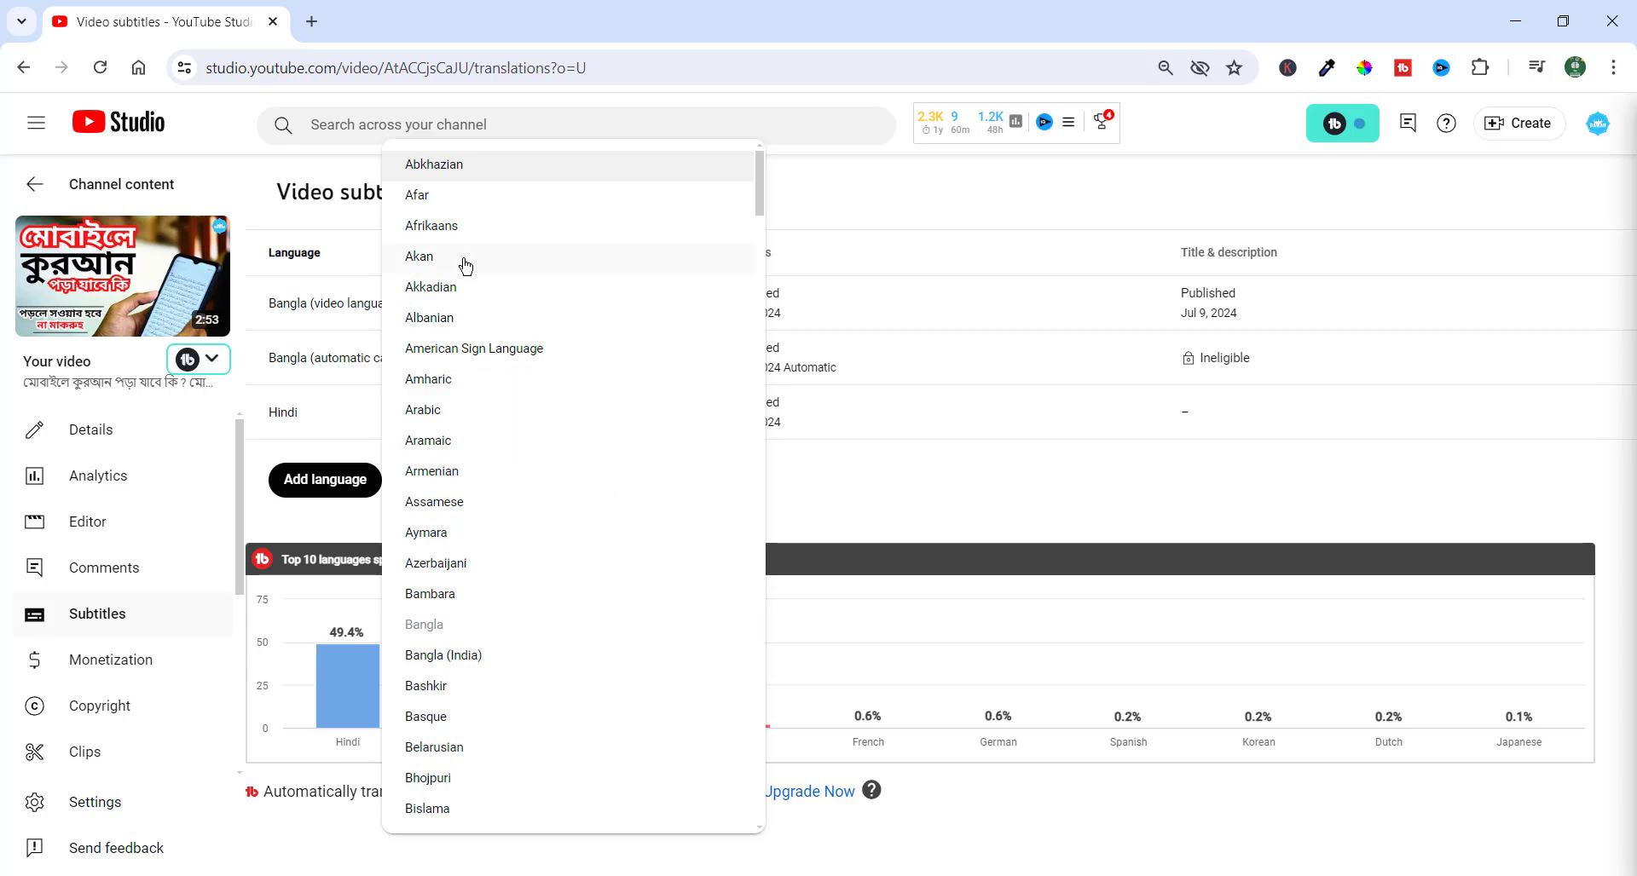
pyautogui.scroll(-1, 467, 273)
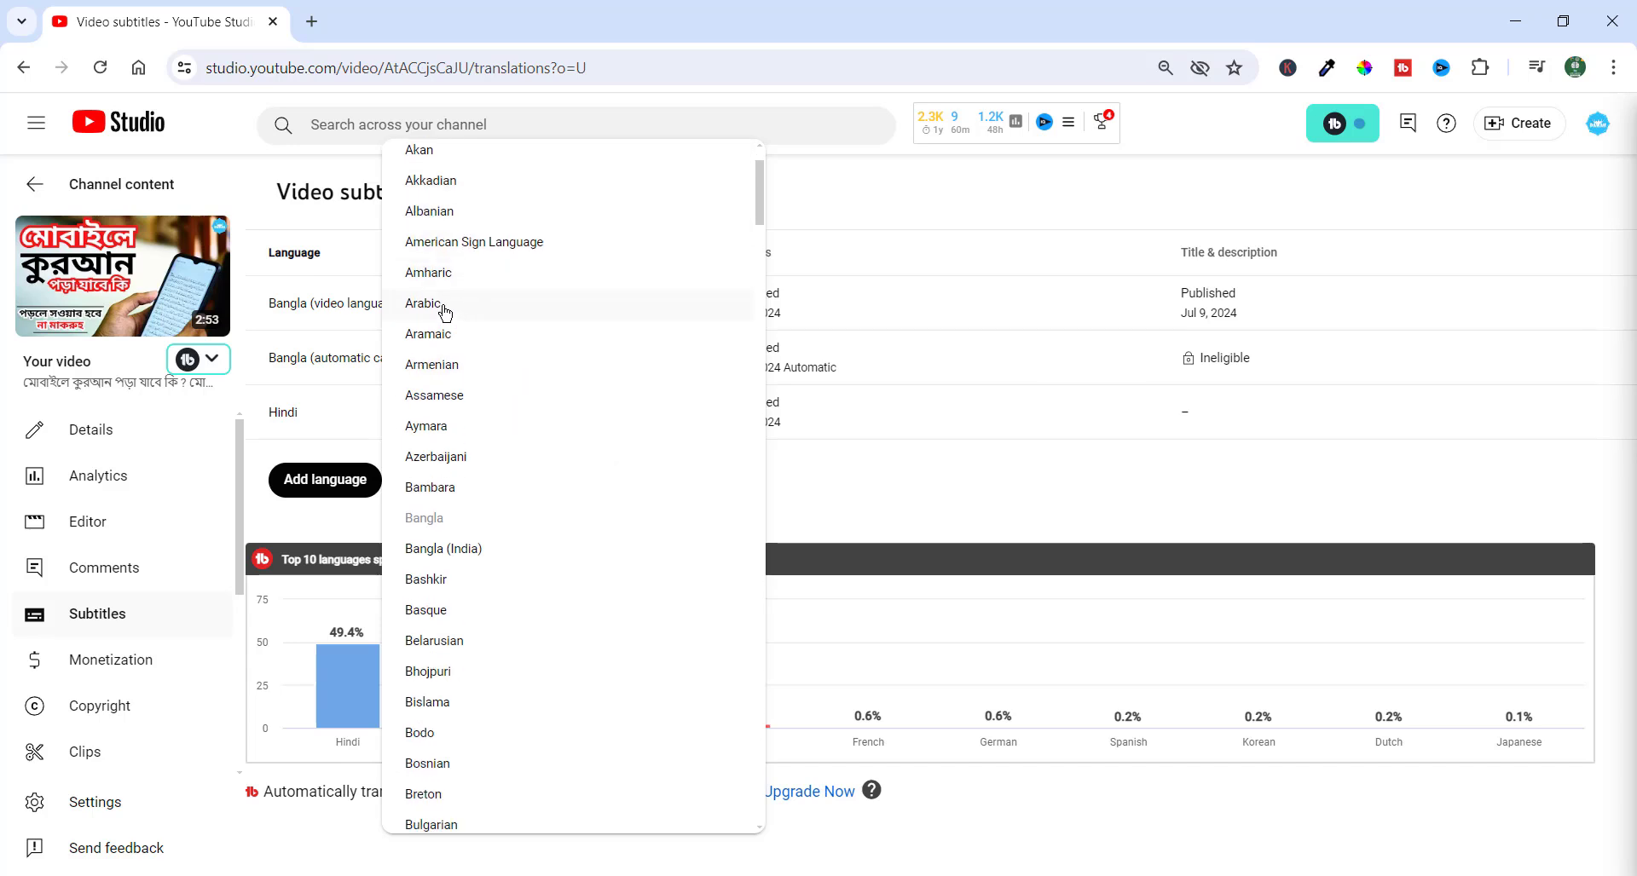
pyautogui.click(440, 312)
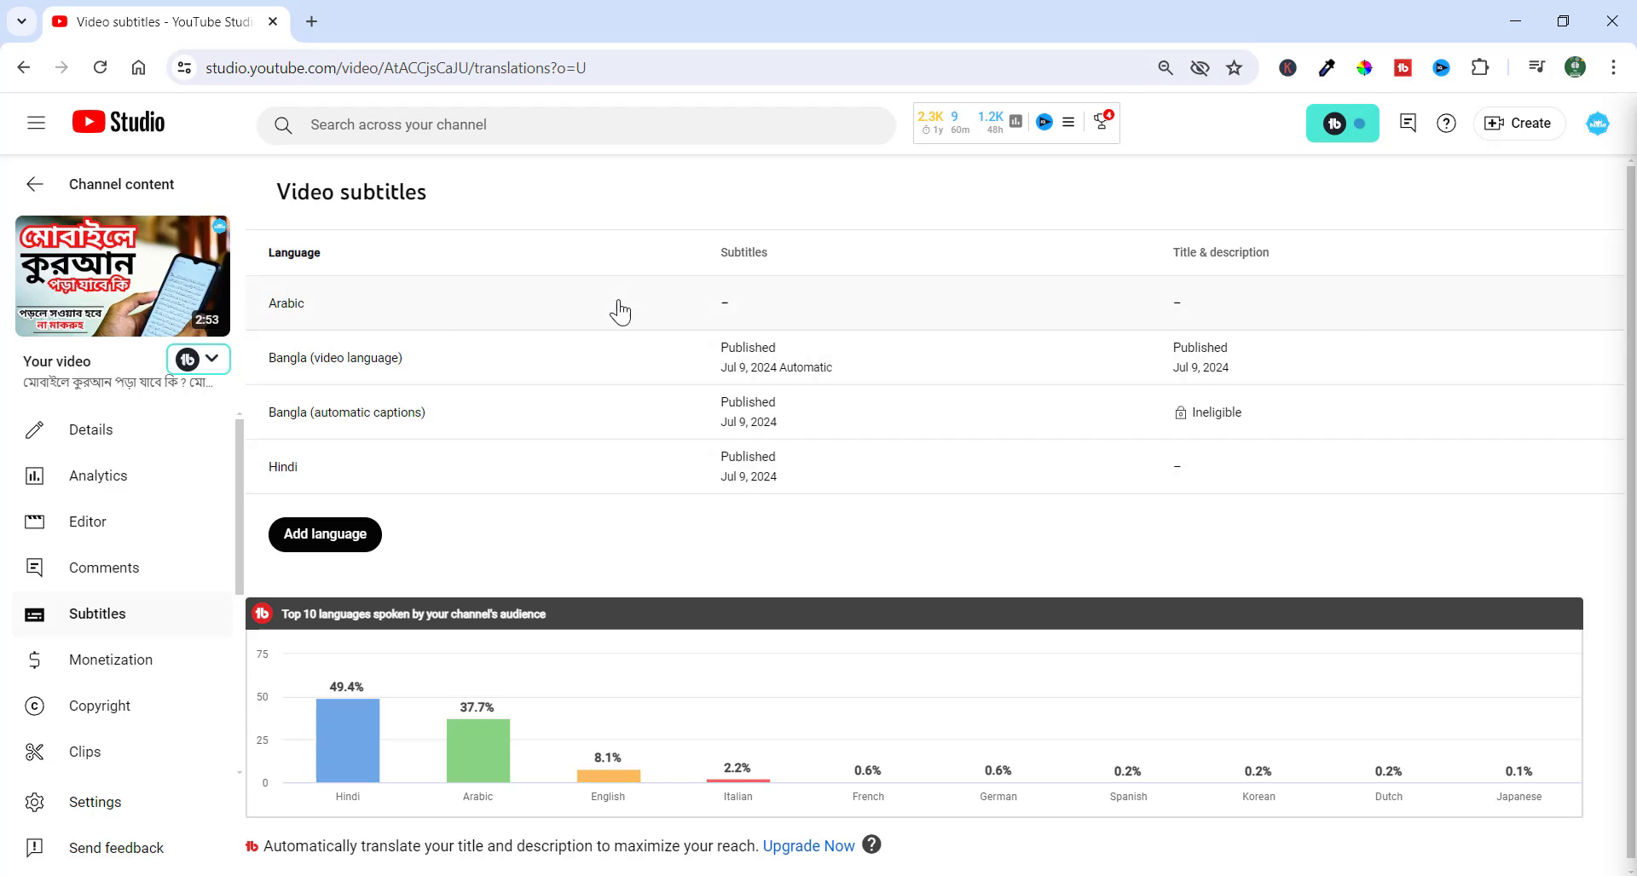
# Step: Generate the Arabic subtitles with Auto-translate, check the first caption's text, and publish them
pyautogui.moveTo(706, 307)
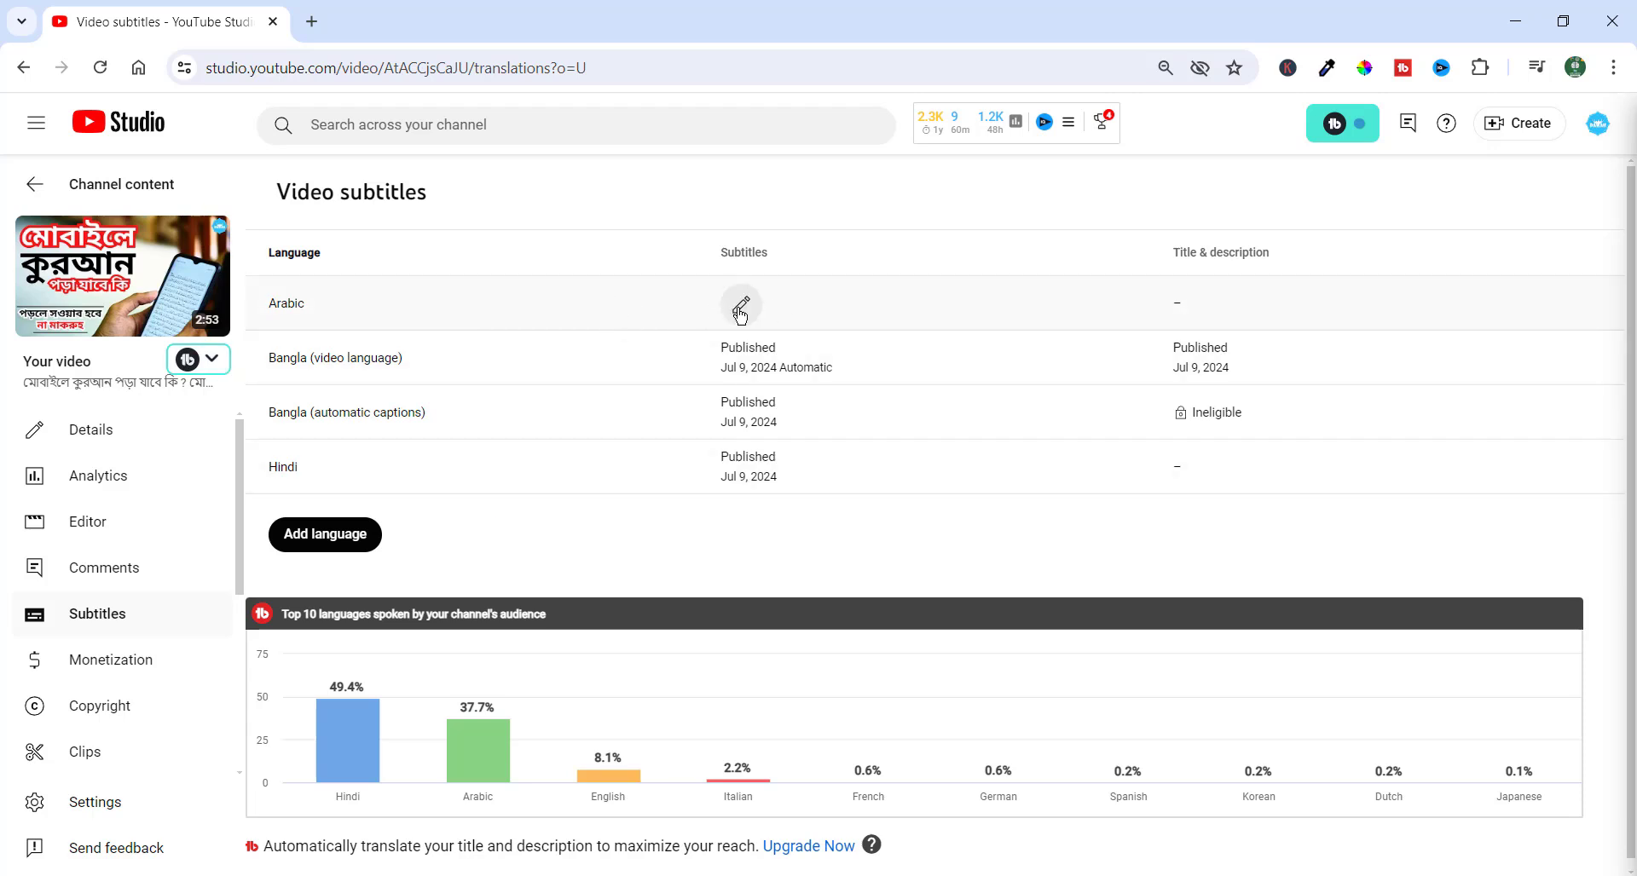
pyautogui.click(740, 307)
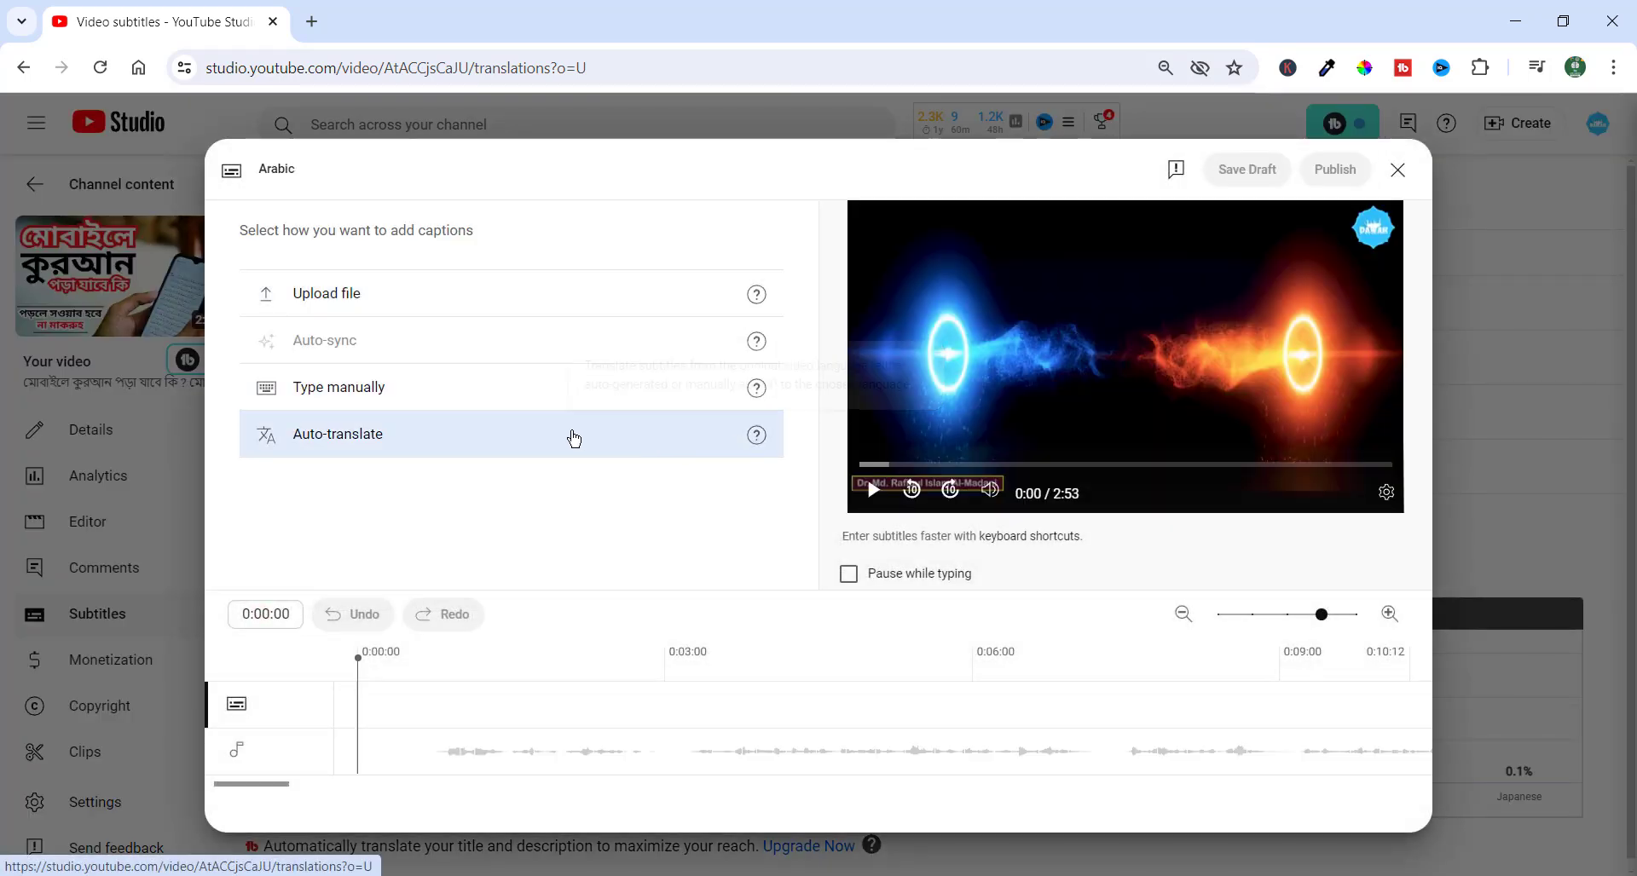
pyautogui.click(743, 439)
pyautogui.click(276, 369)
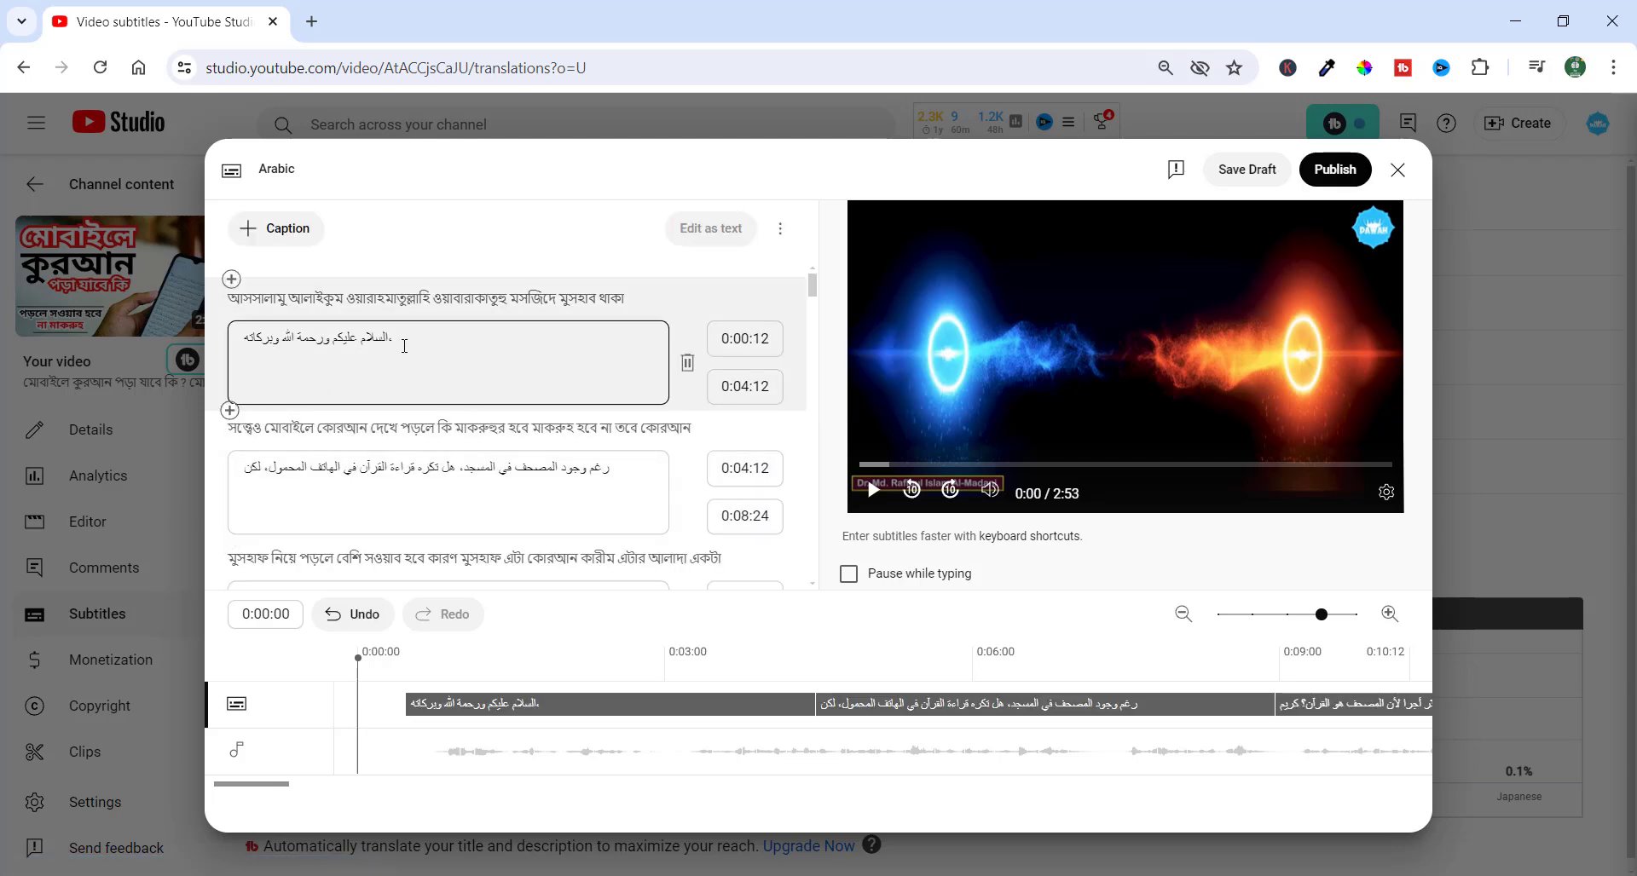
pyautogui.hotkey('ctrl', 'a')
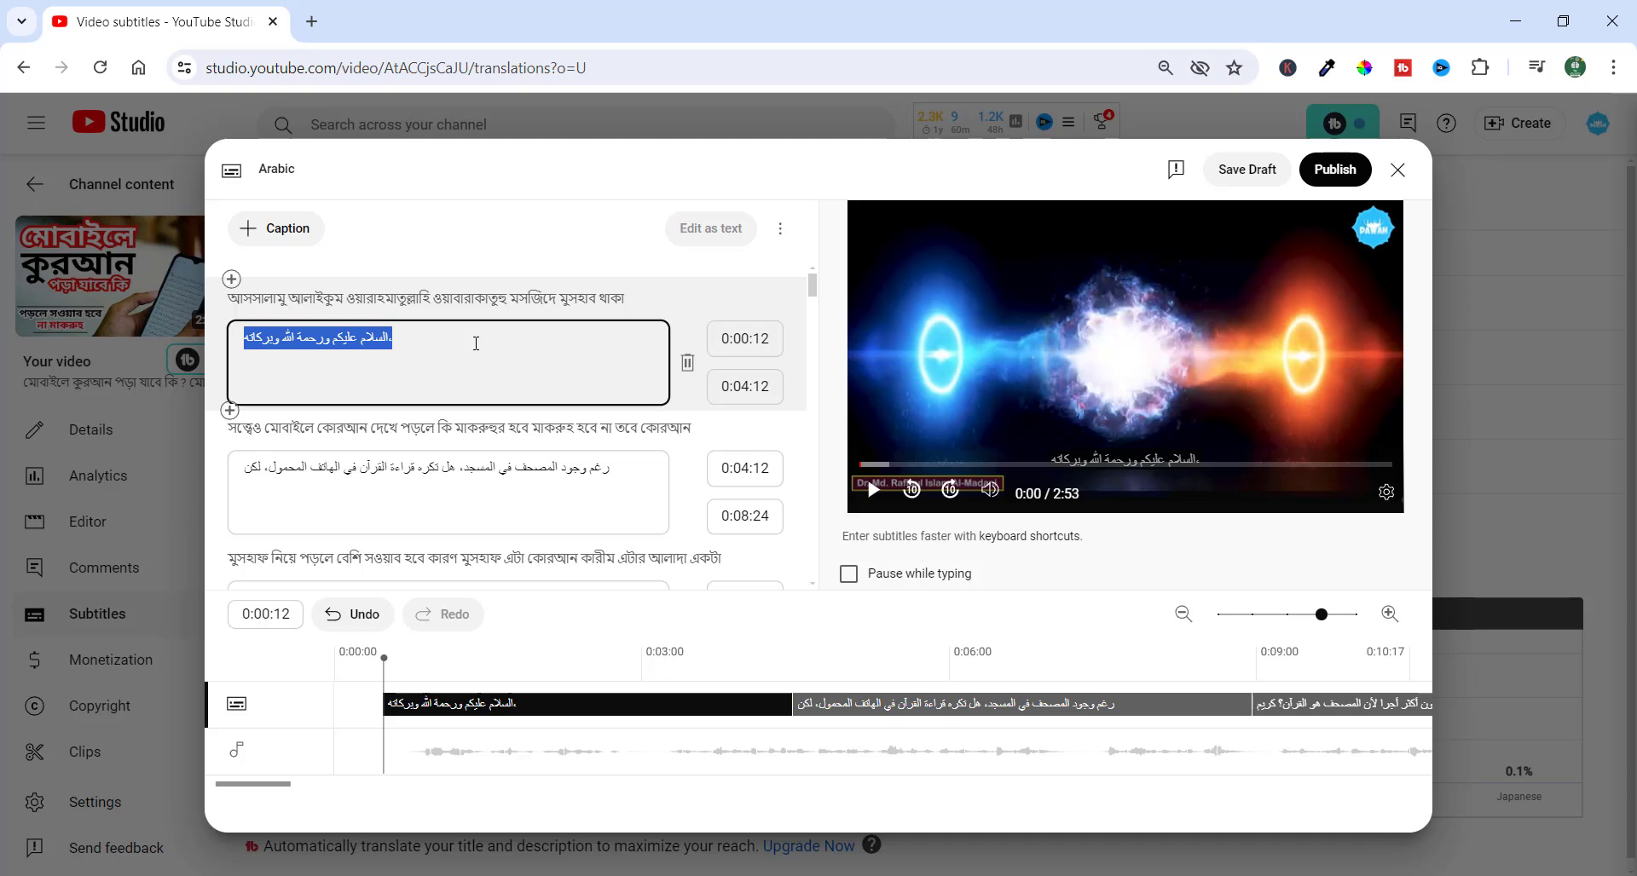
pyautogui.click(1335, 170)
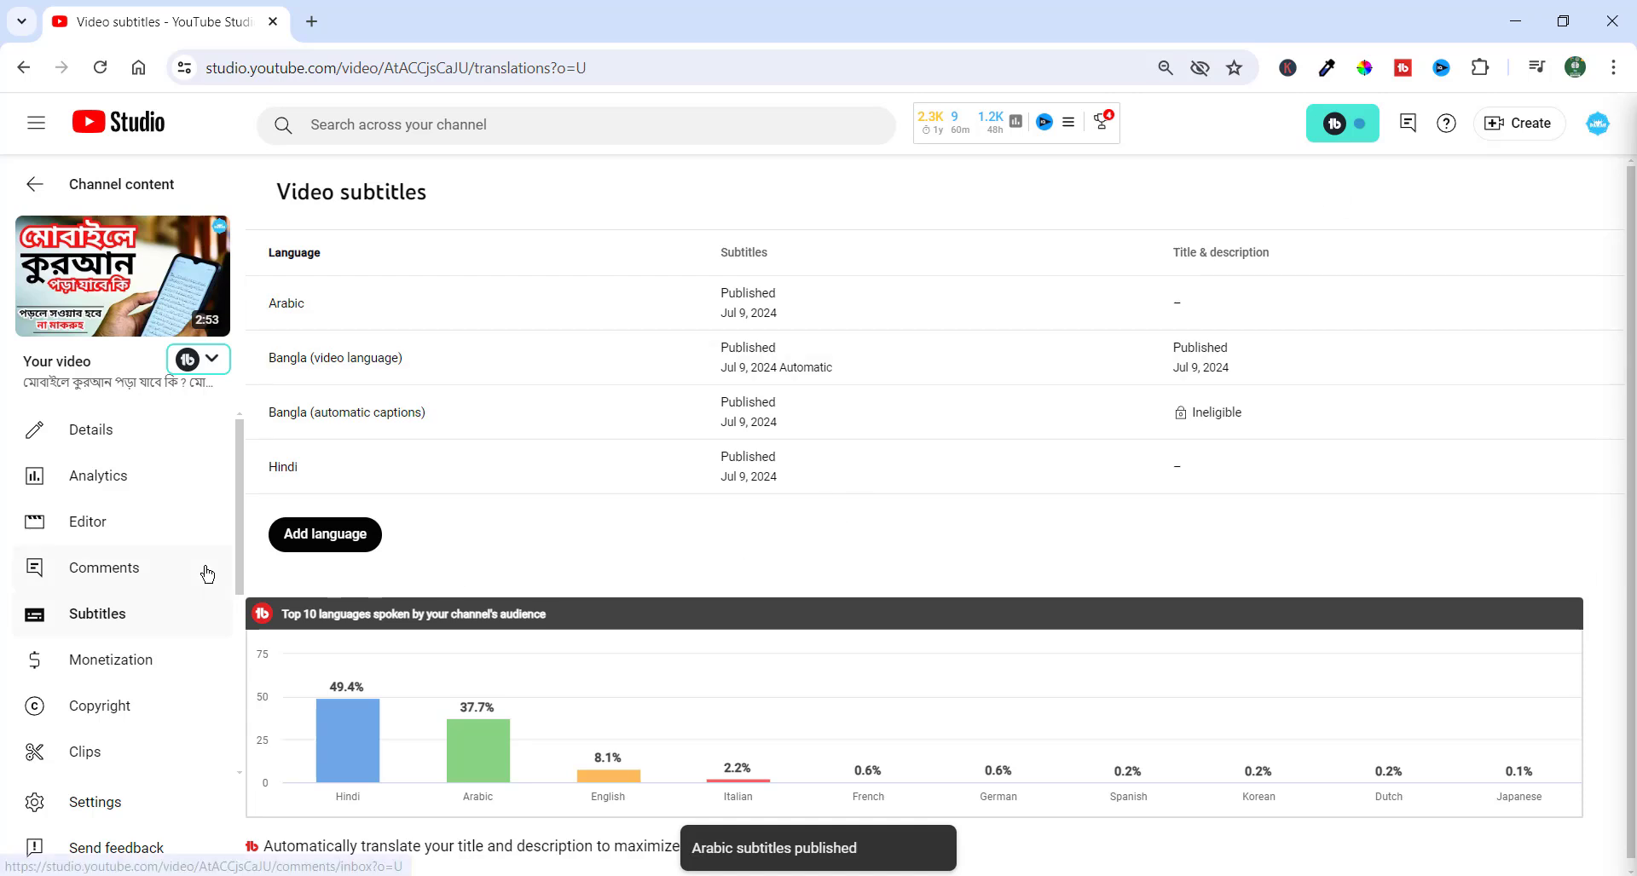
# Step: Add English, without a regional variant, as a new language on the video's subtitles page
pyautogui.click(312, 540)
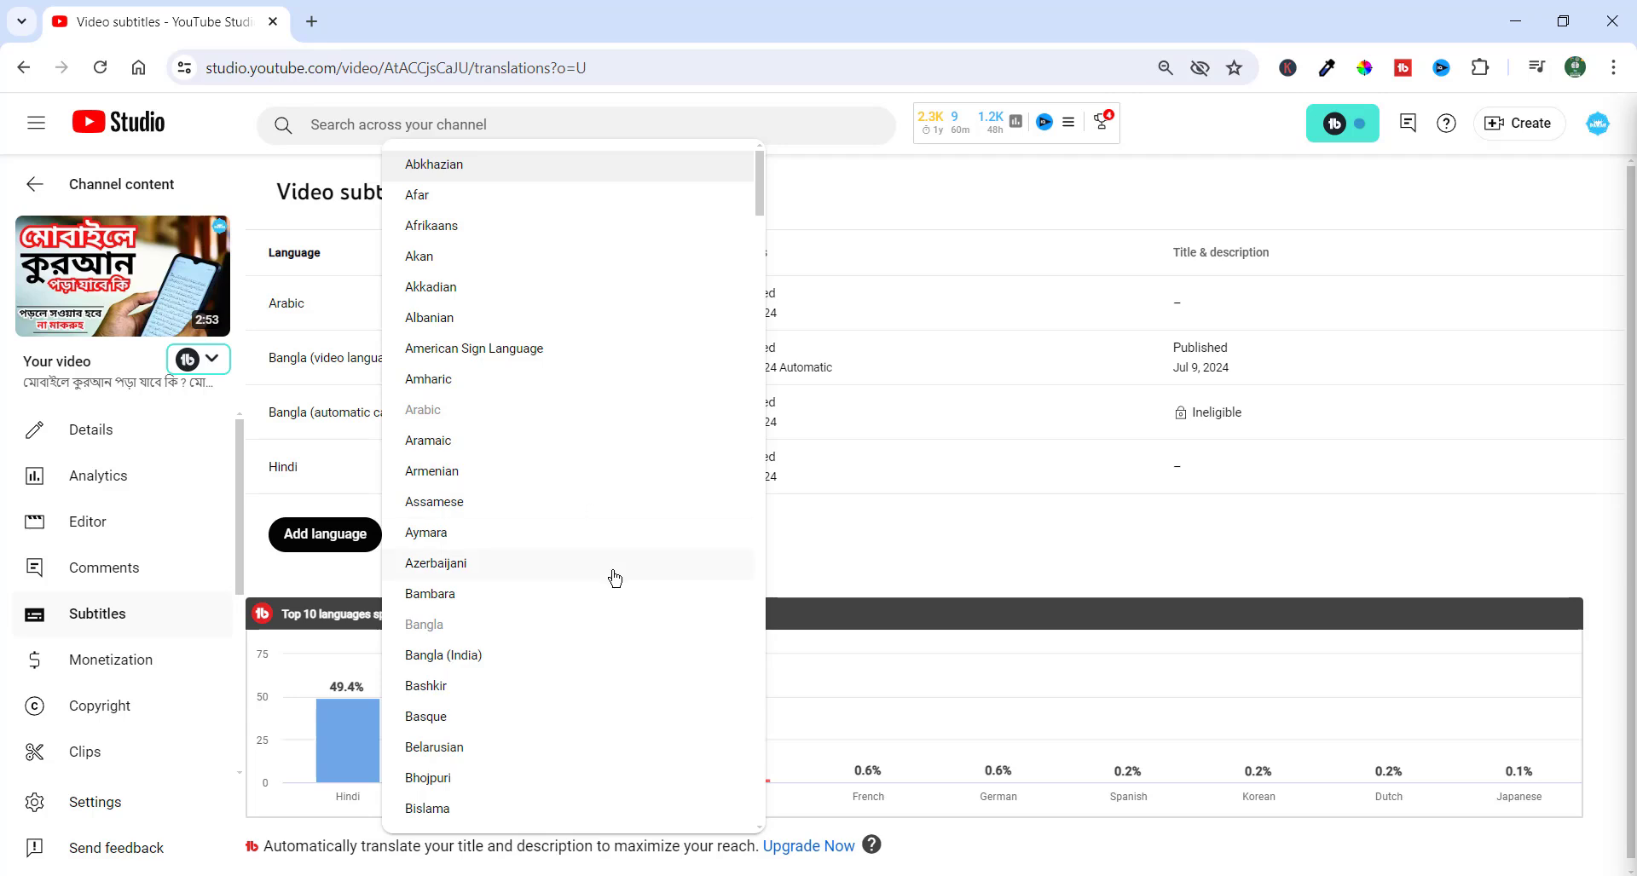
pyautogui.scroll(-5, 512, 519)
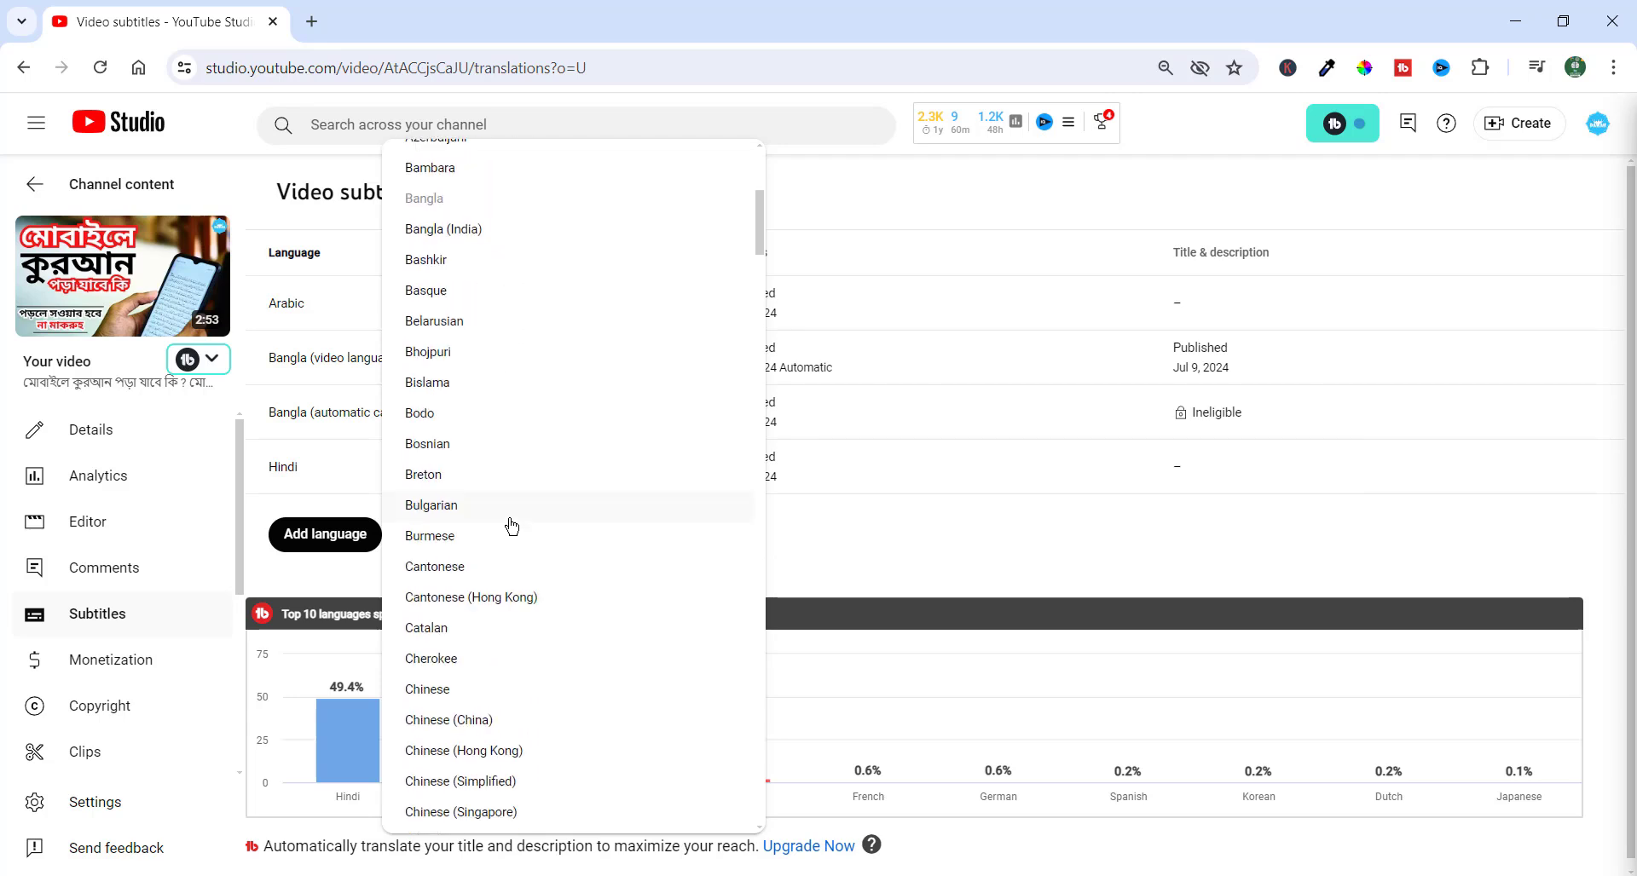
pyautogui.scroll(-9, 512, 526)
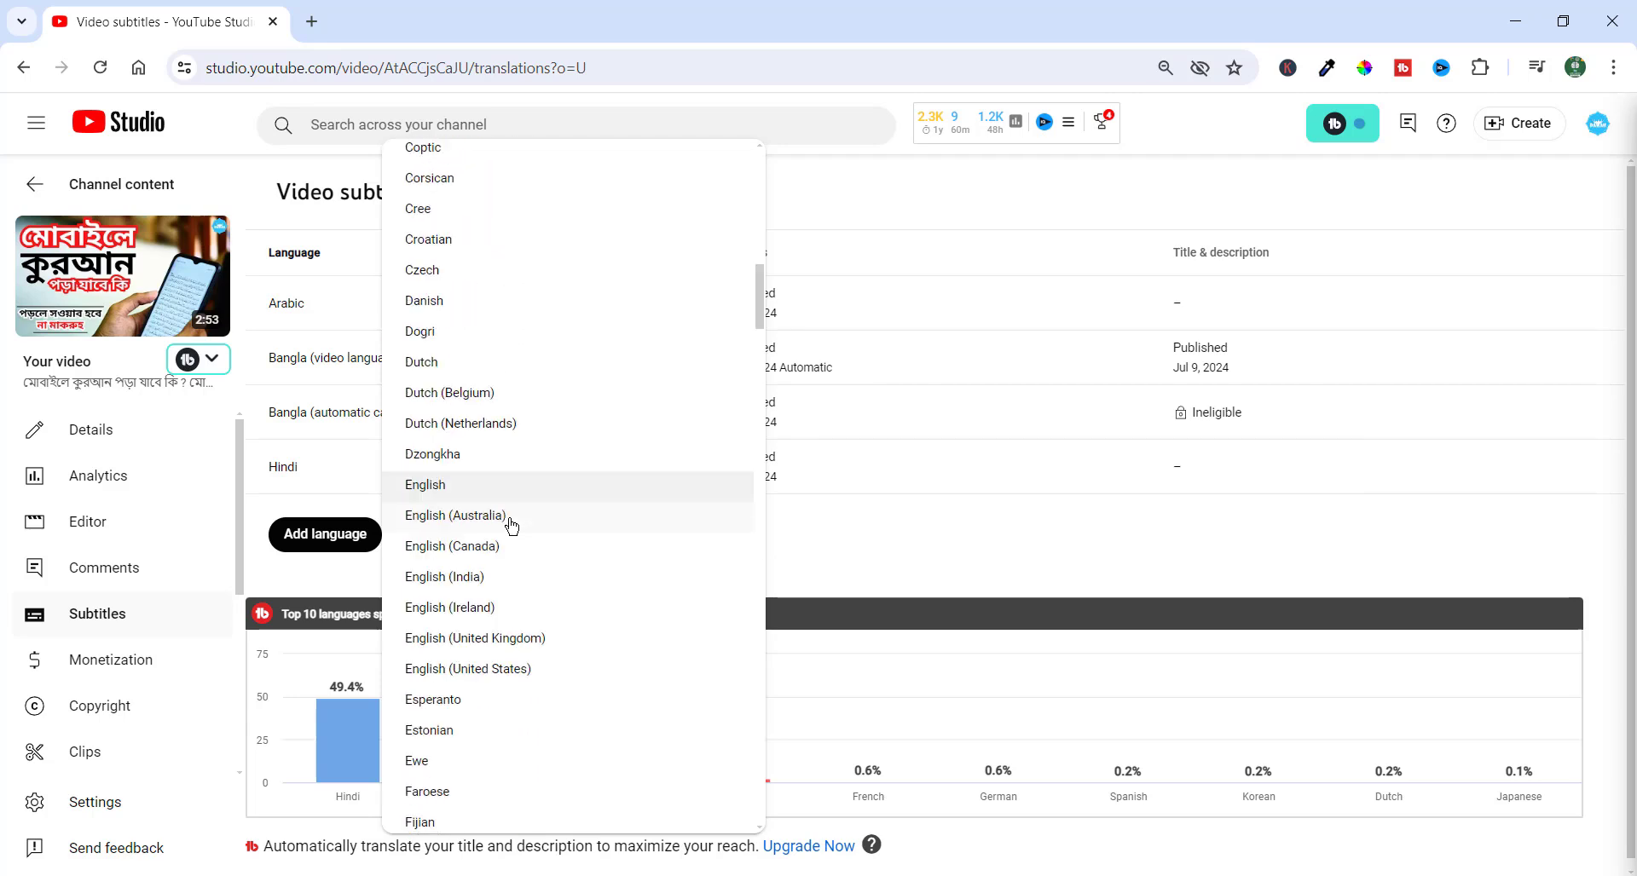
pyautogui.click(426, 485)
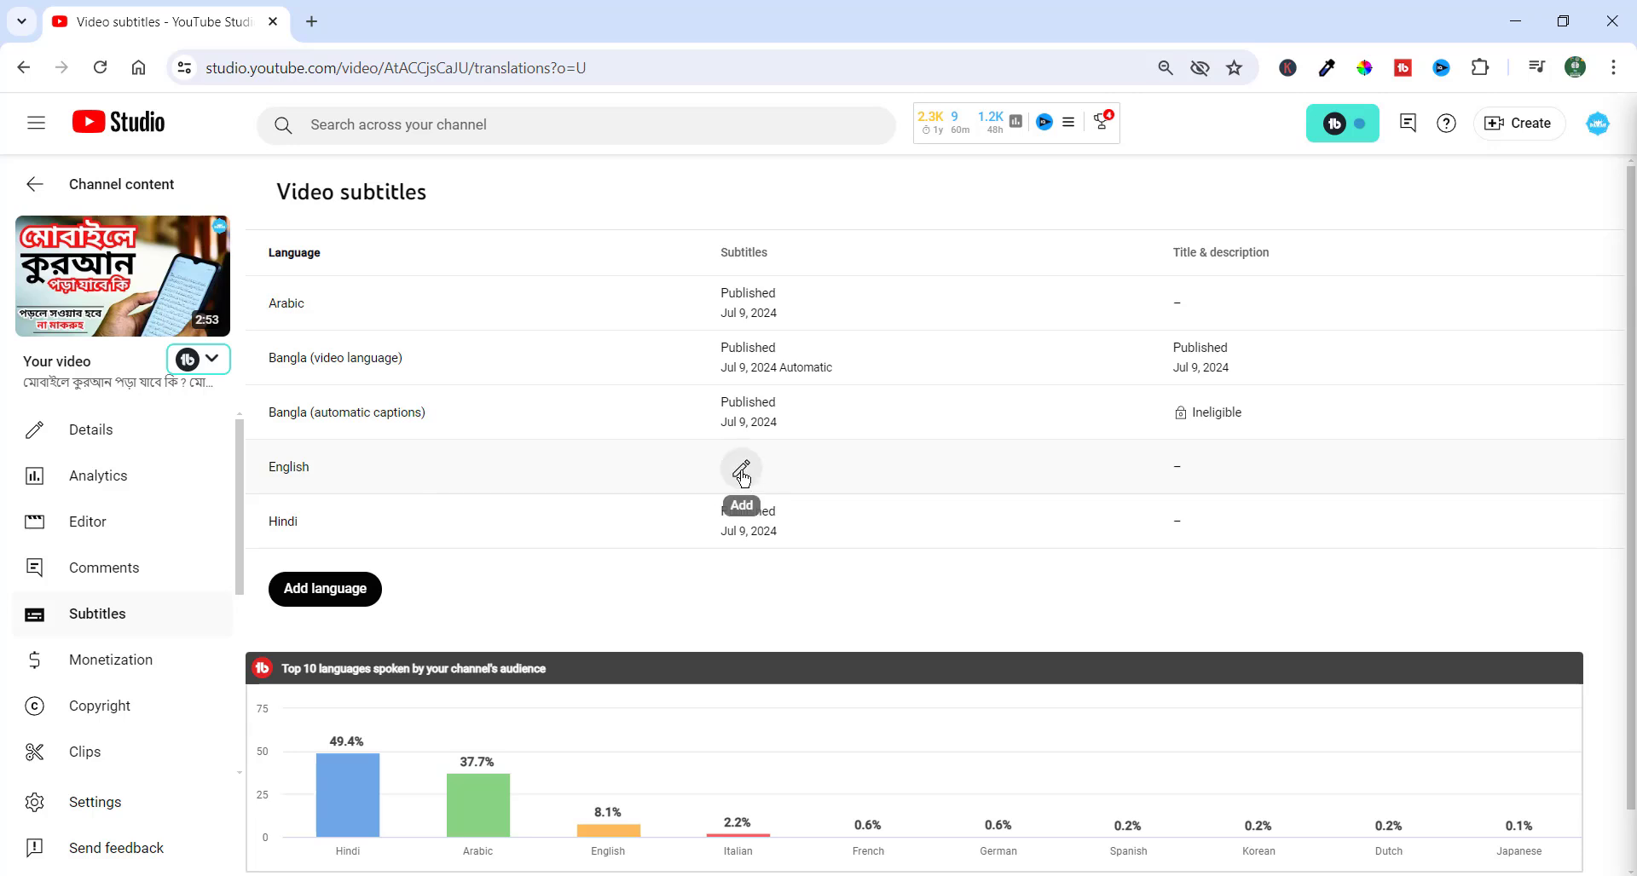
# Step: Generate the English subtitles with Auto-translate, briefly play the captioned video preview, and publish them
pyautogui.click(741, 474)
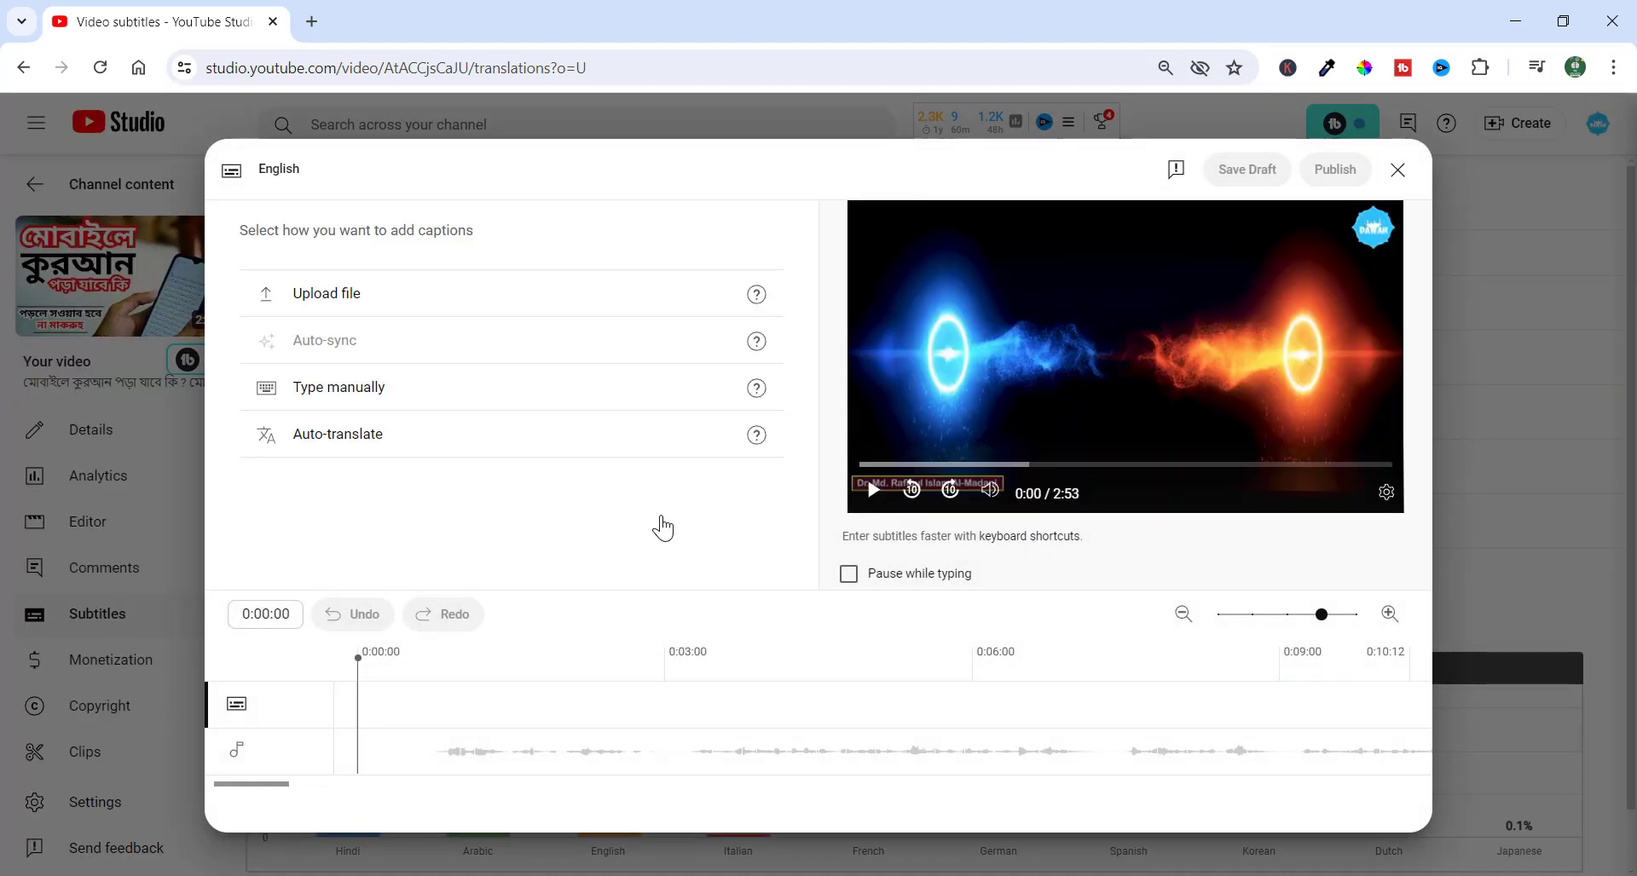
pyautogui.click(389, 444)
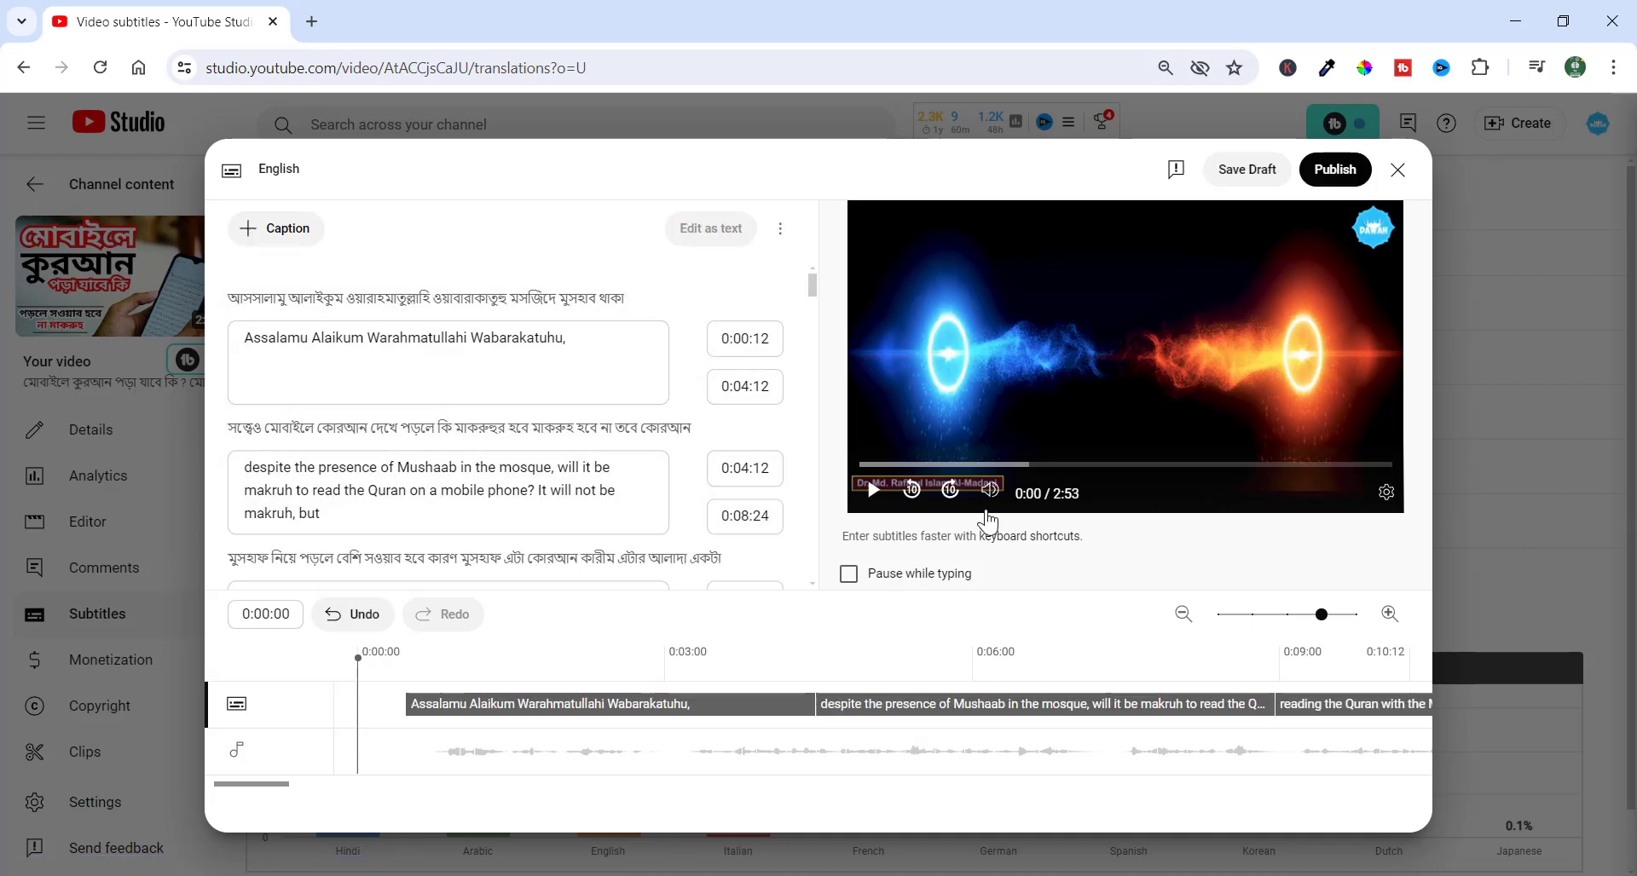
pyautogui.hotkey('shift', 'space')
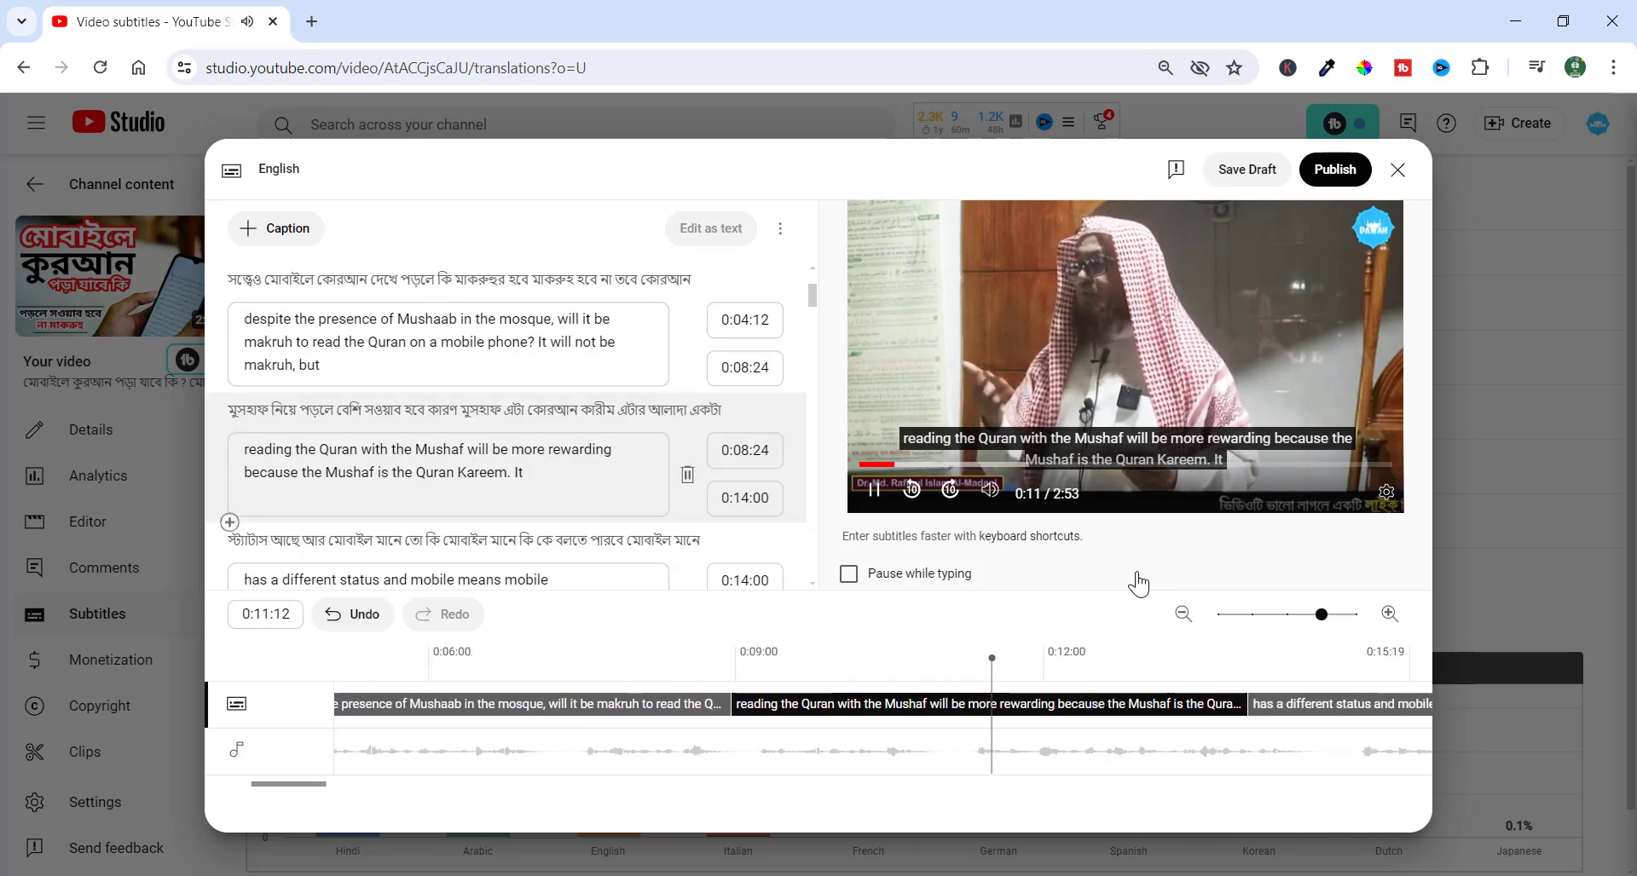
pyautogui.hotkey('shift', 'space')
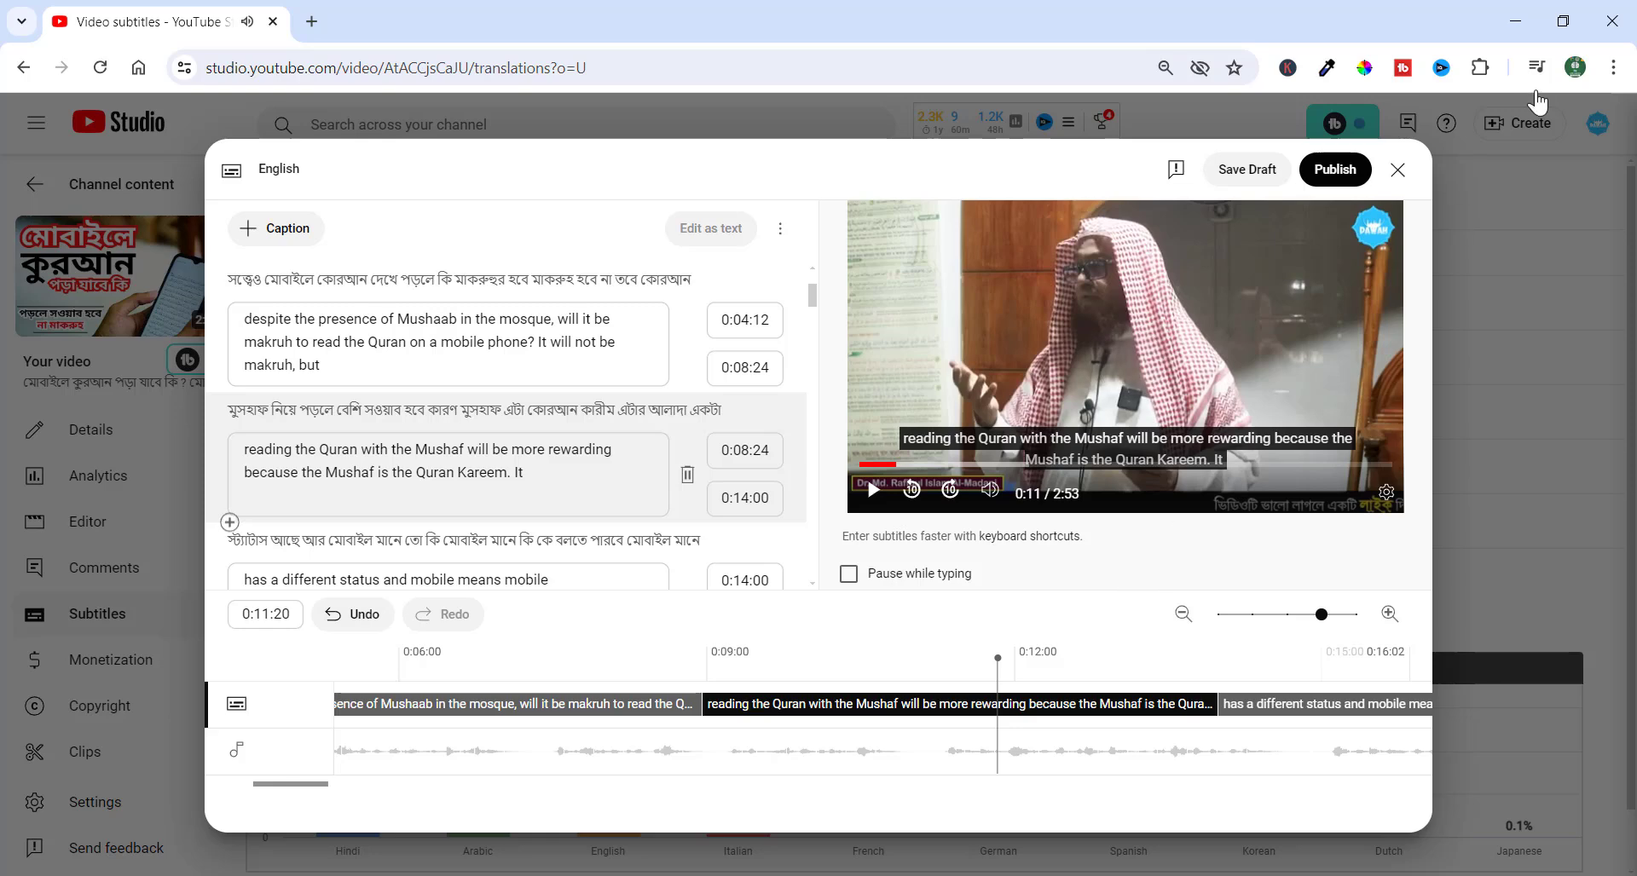
pyautogui.click(1337, 173)
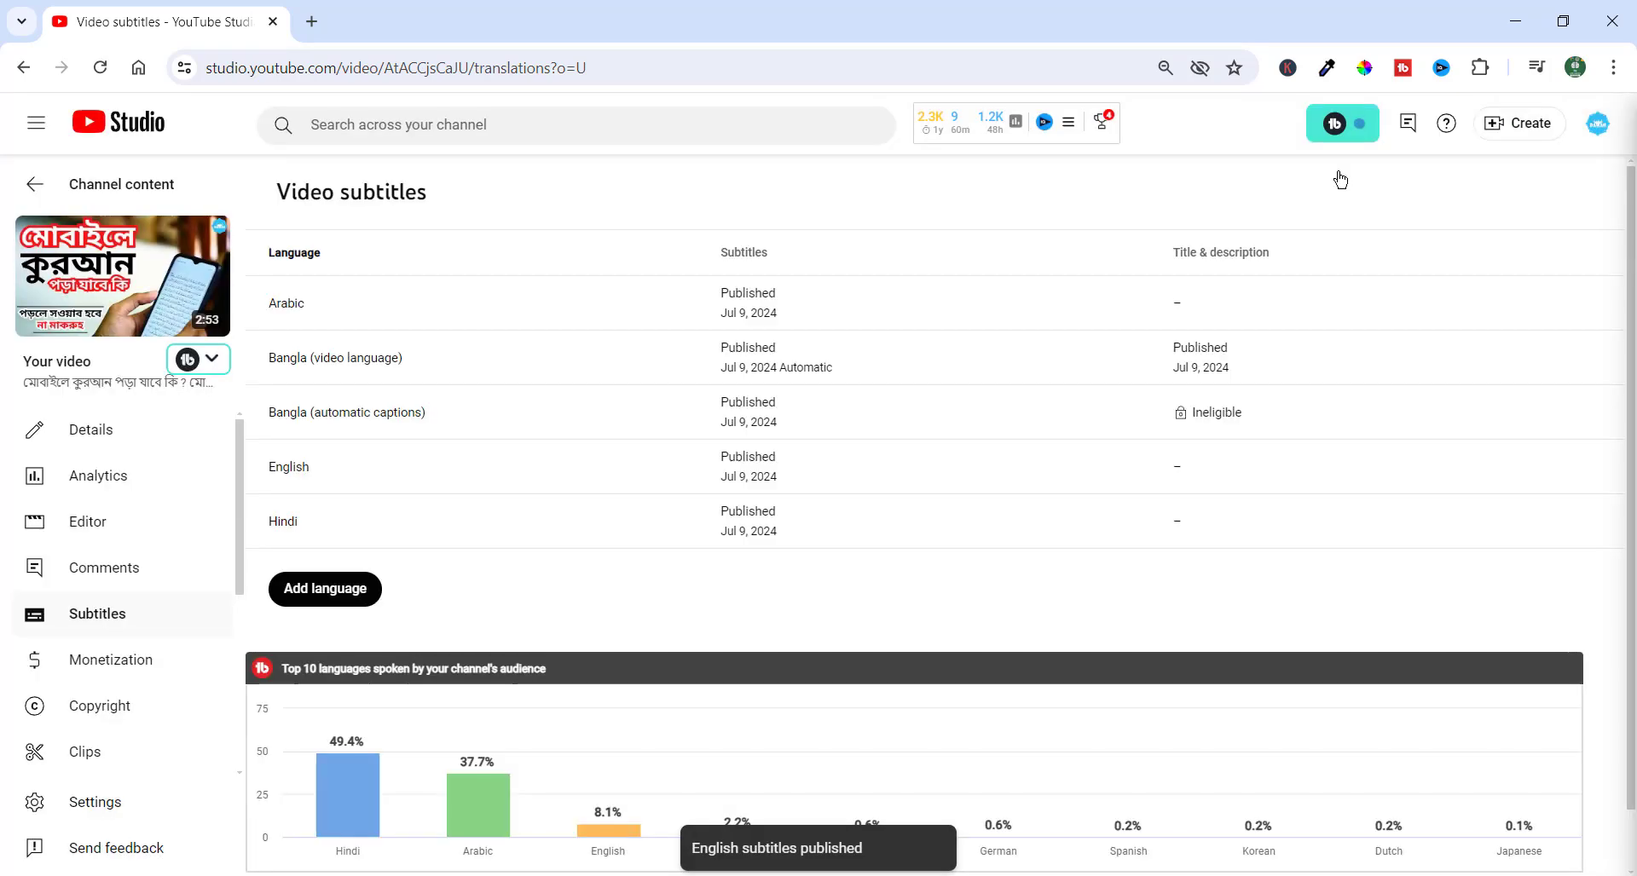